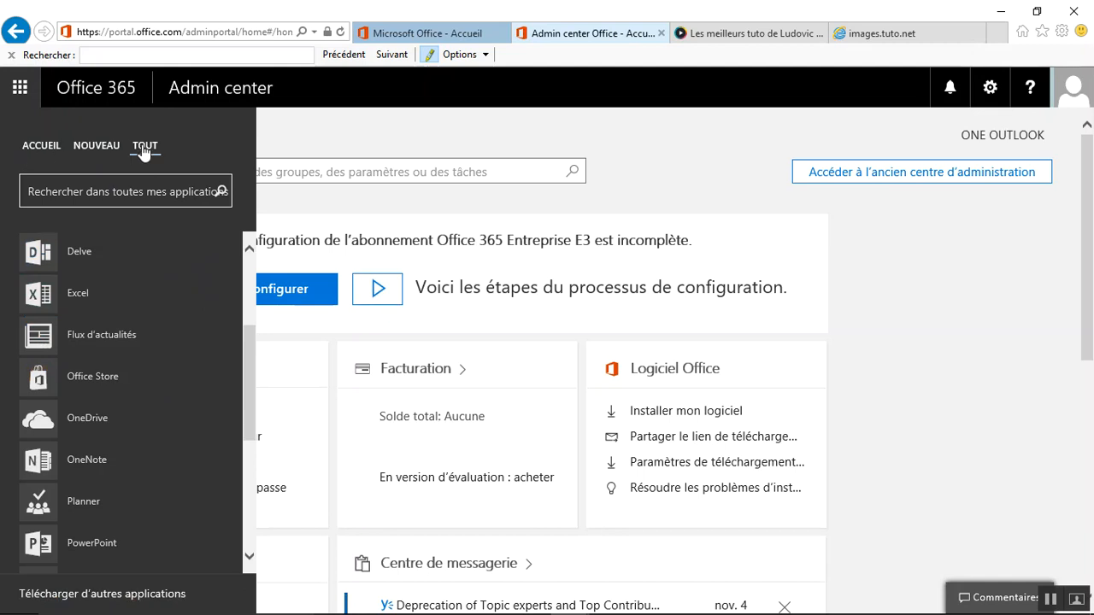
Review the new and home application lists in the app launcher and close the launcher.
{"action": "left_click", "coordinate": [96, 156]}
{"action": "left_click", "coordinate": [38, 156]}
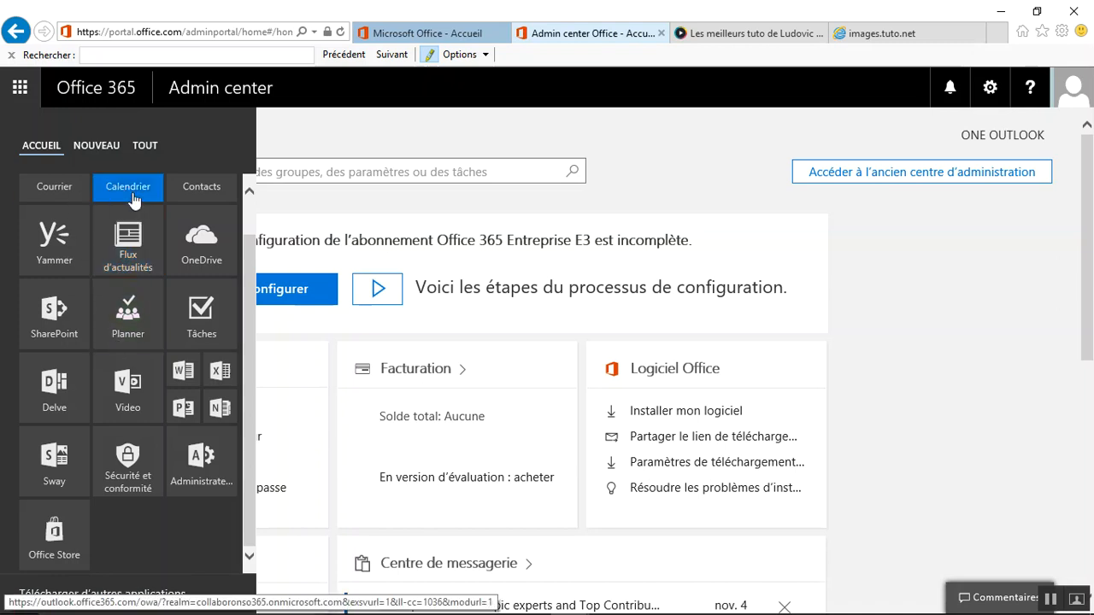
{"action": "scroll", "coordinate": [202, 240], "scroll_direction": "up", "scroll_amount": 2}
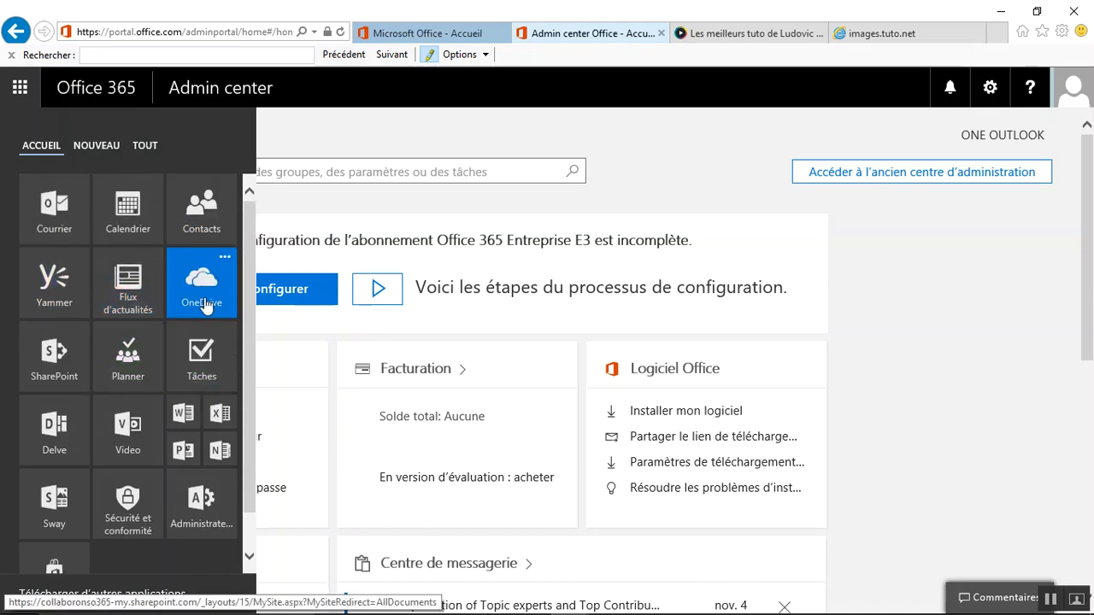
{"action": "left_click", "coordinate": [483, 208]}
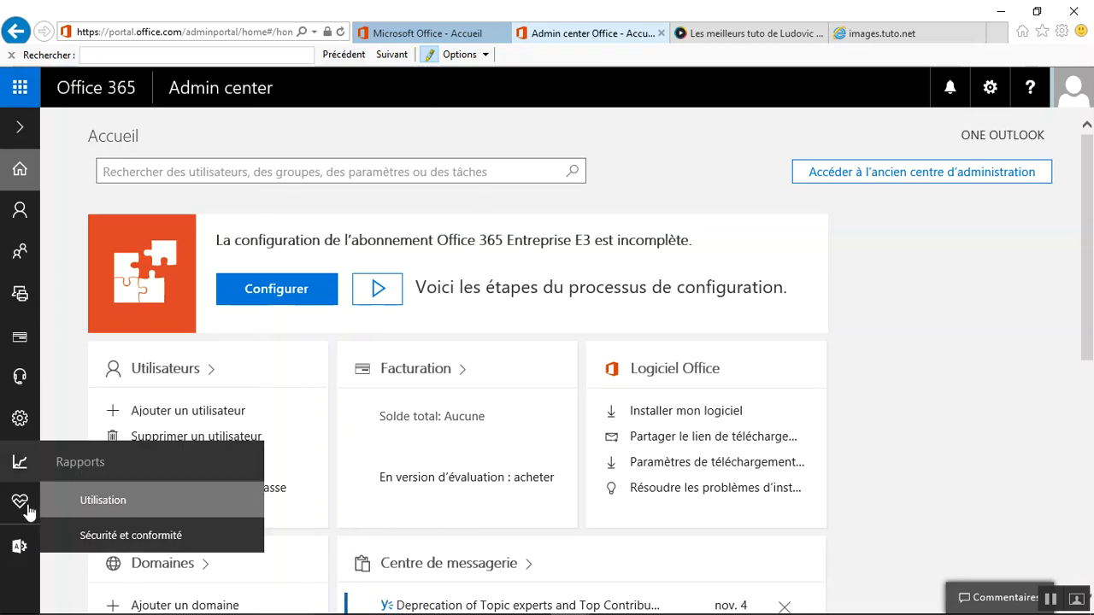
Open the organisation profile settings and edit the organisation's custom tiles (Vignettes personnalisées).
{"action": "mouse_move", "coordinate": [21, 424]}
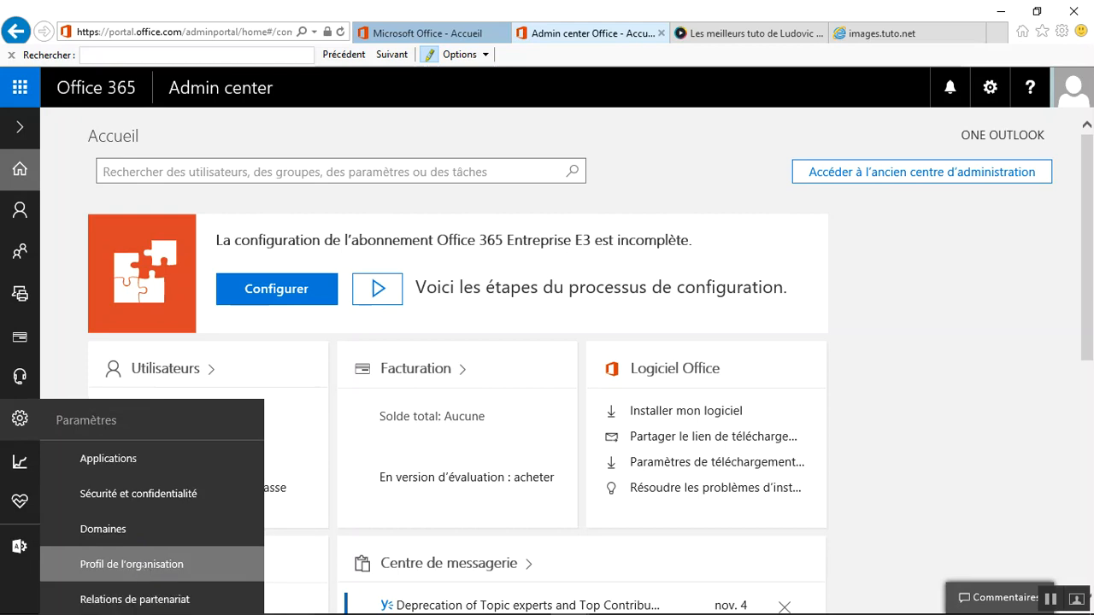
{"action": "left_click", "coordinate": [143, 564]}
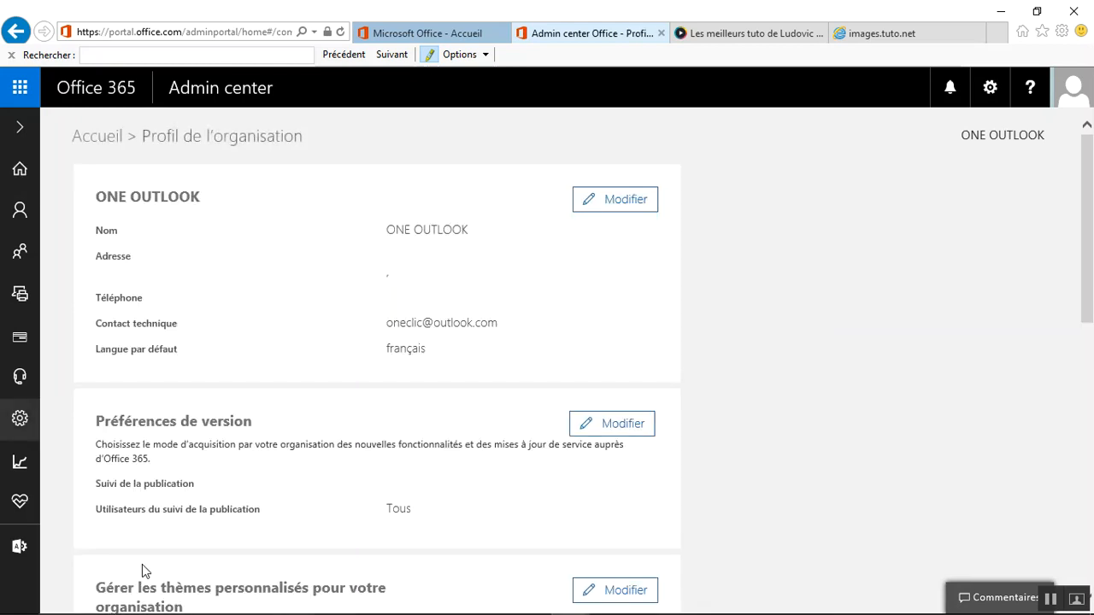
{"action": "scroll", "coordinate": [388, 224], "scroll_direction": "down", "scroll_amount": 3}
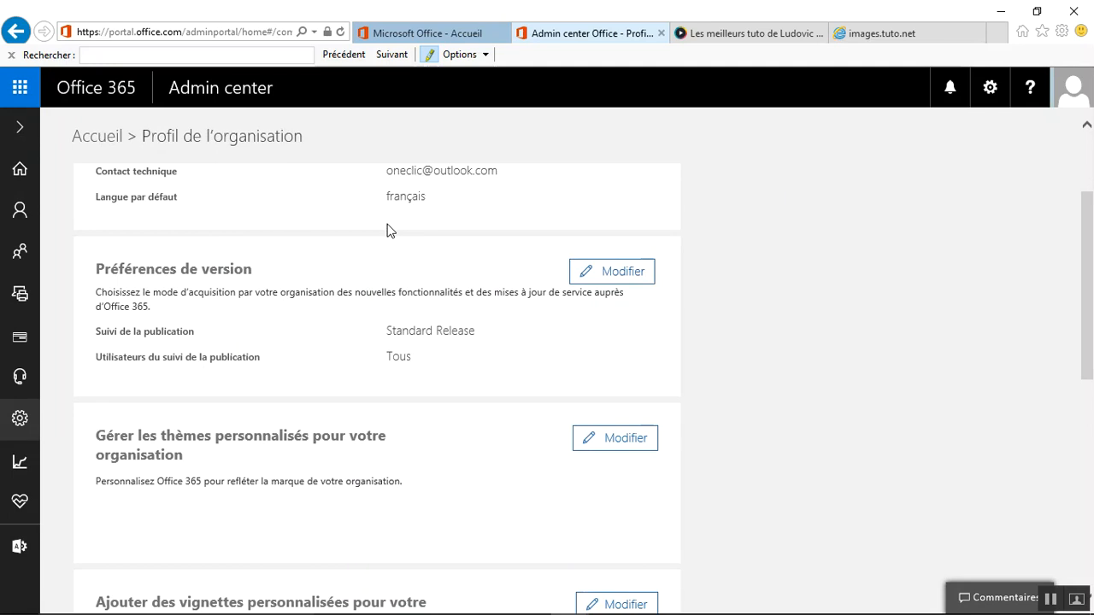
{"action": "scroll", "coordinate": [387, 231], "scroll_direction": "down", "scroll_amount": 2}
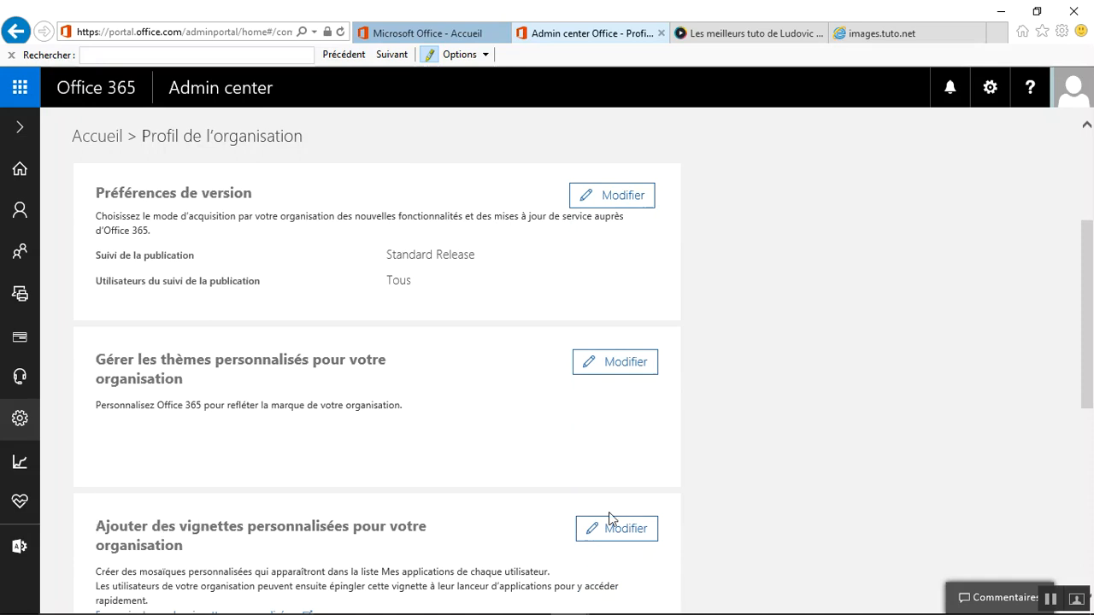
{"action": "left_click", "coordinate": [622, 534]}
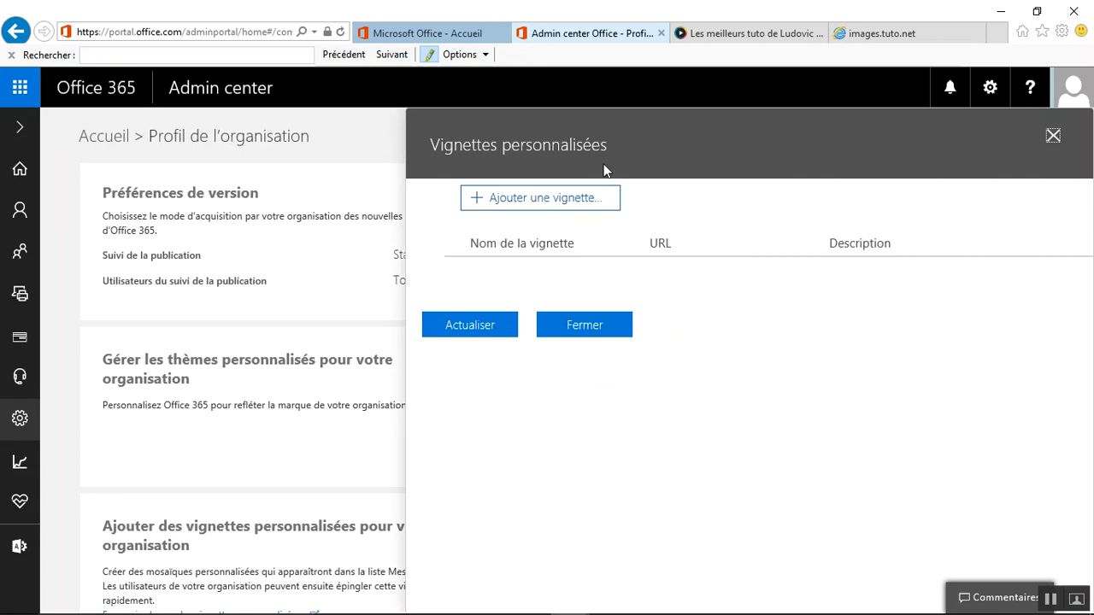
Start adding a custom tile and name it "Profil tuto.com".
{"action": "left_click", "coordinate": [530, 197]}
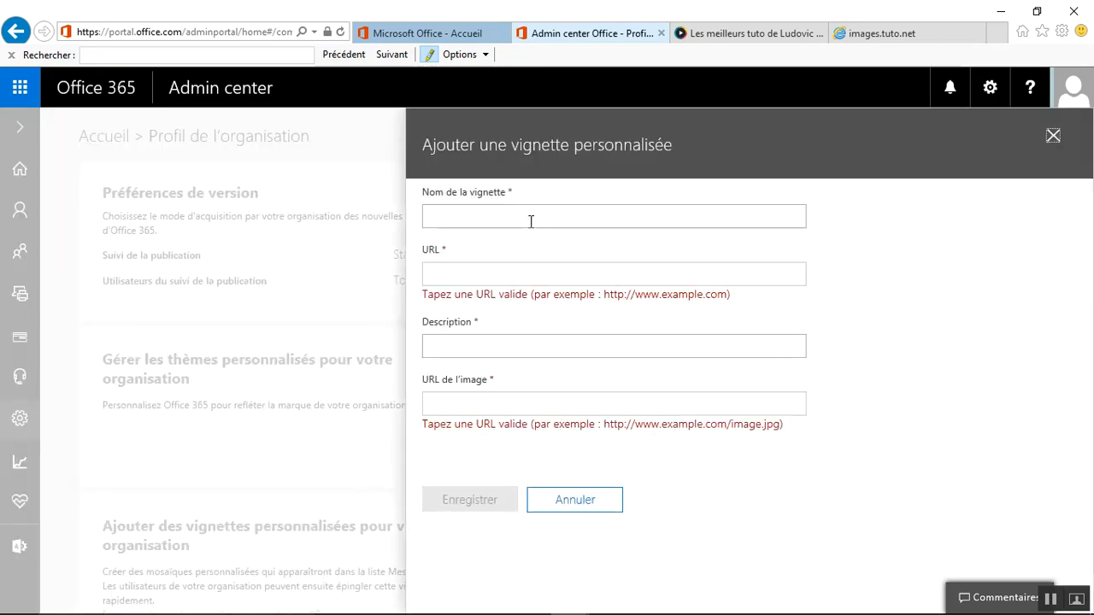
{"action": "left_click", "coordinate": [502, 216]}
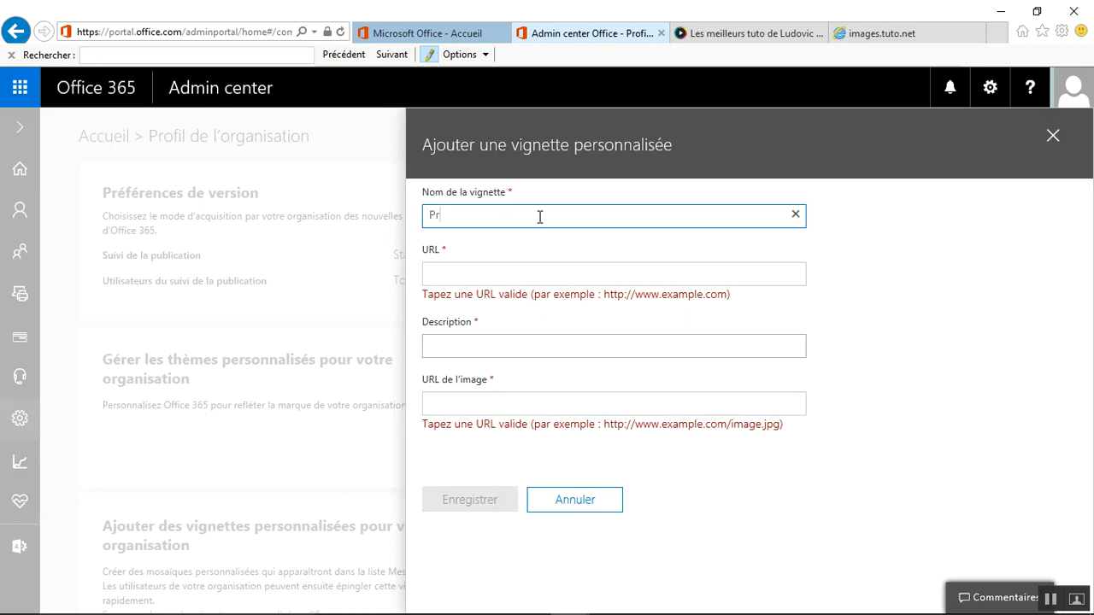
{"action": "type", "text": "tuto.com"}
{"action": "left_click", "coordinate": [750, 33]}
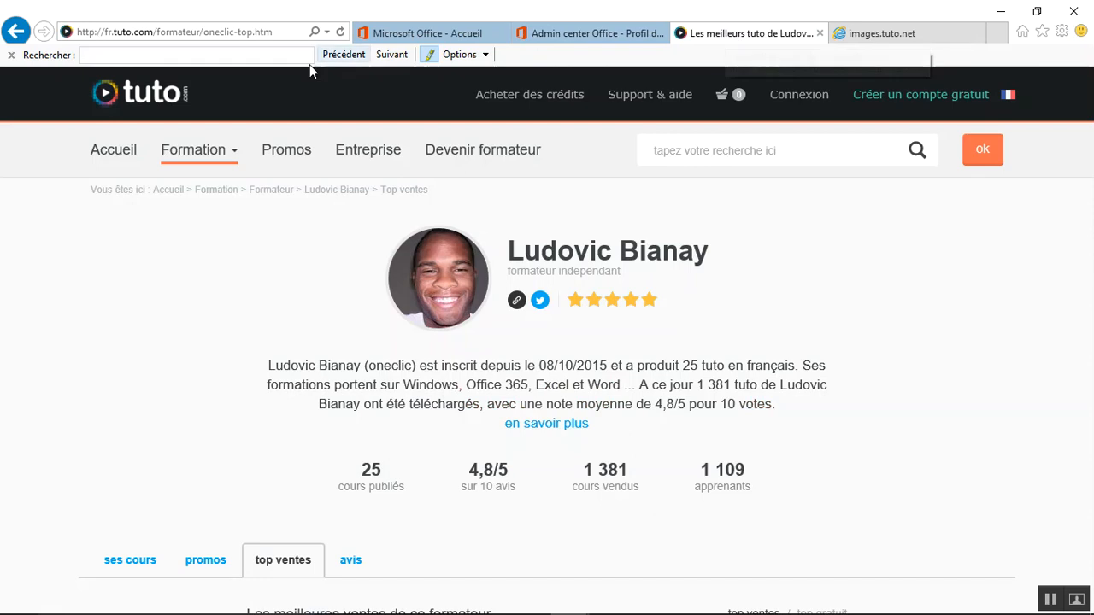
{"action": "left_click", "coordinate": [210, 34]}
{"action": "right_click", "coordinate": [210, 34]}
{"action": "key", "text": "ctrl+c"}
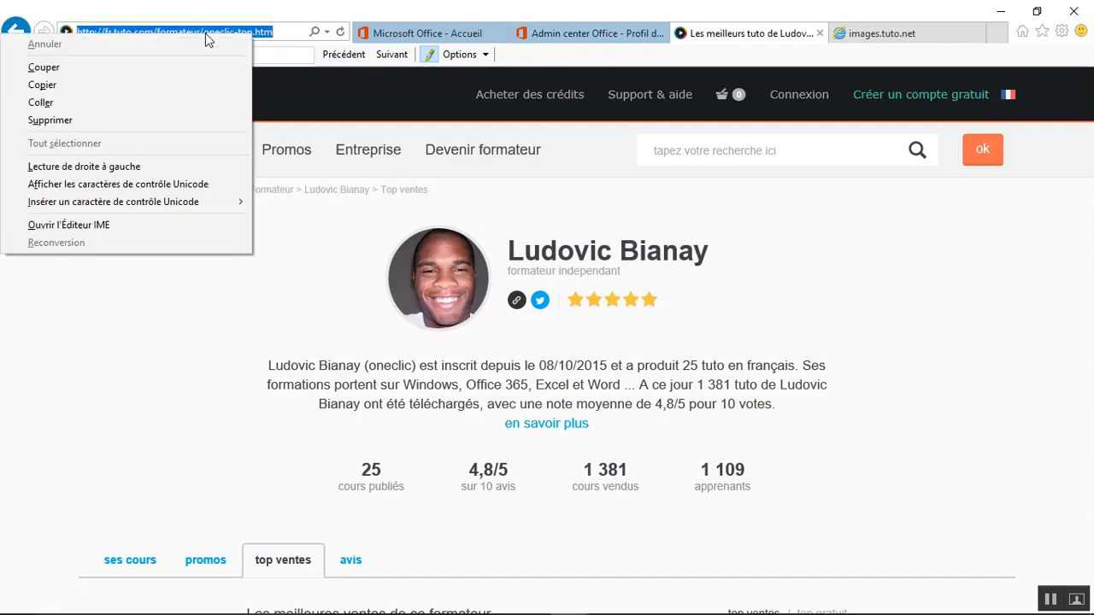
{"action": "left_click", "coordinate": [137, 86]}
{"action": "left_click", "coordinate": [633, 33]}
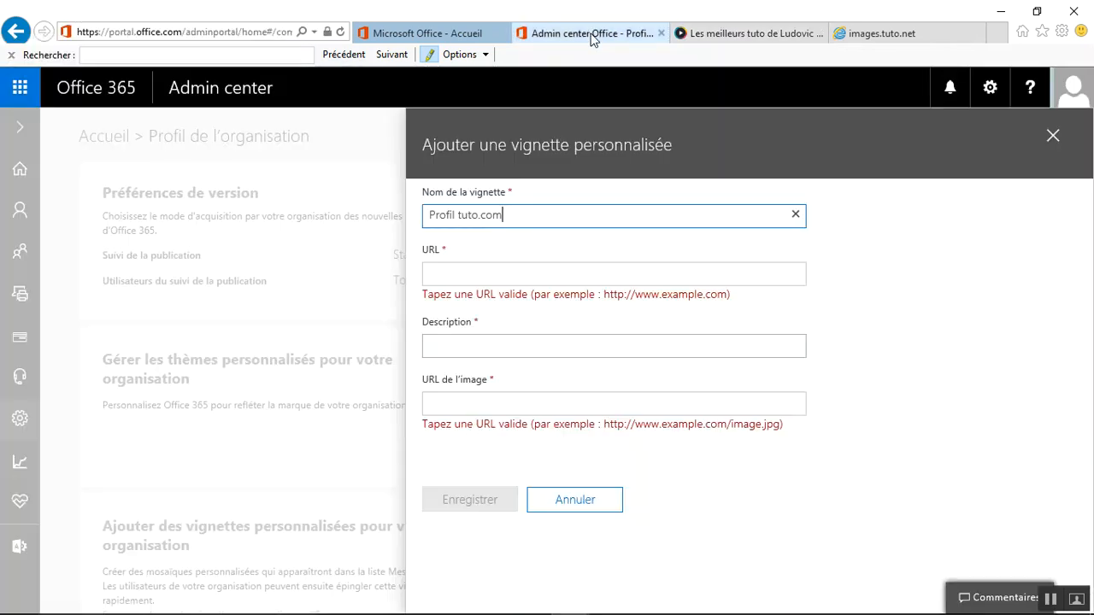
{"action": "left_click", "coordinate": [483, 275]}
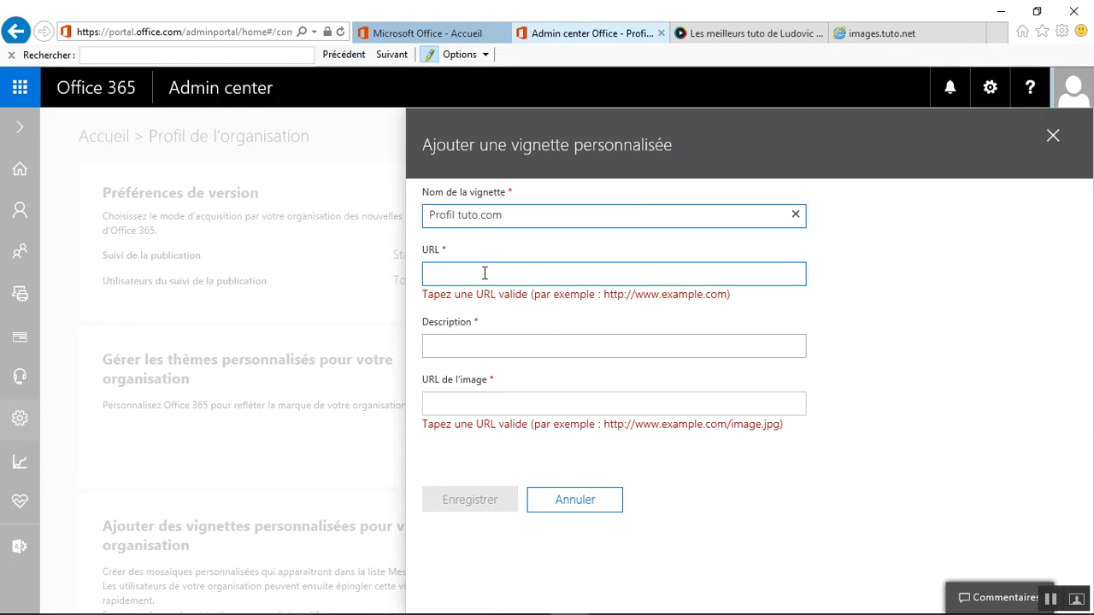
{"action": "right_click", "coordinate": [484, 273]}
{"action": "left_click", "coordinate": [444, 343]}
{"action": "left_click", "coordinate": [488, 335]}
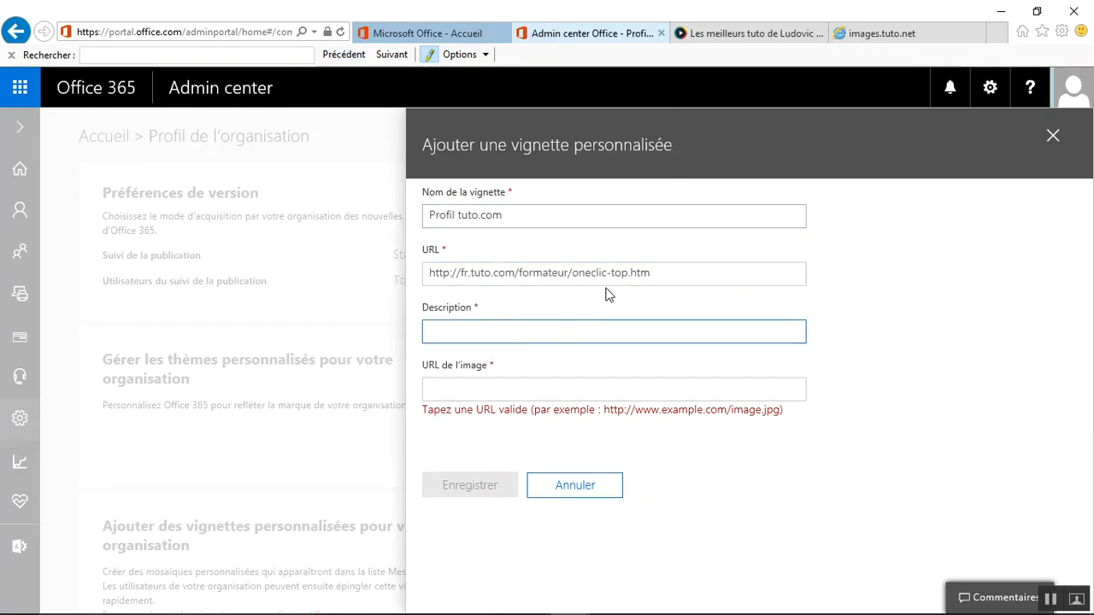
{"action": "type", "text": "C'est mon profil tuto.com"}
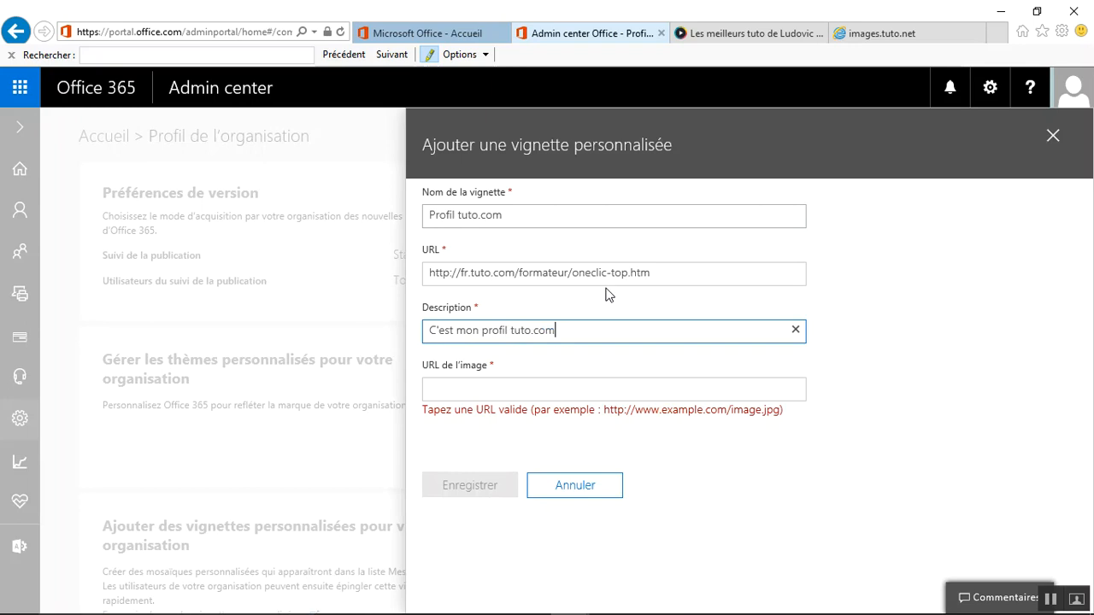
Set the tile's image URL to the address of the picture open on images.tuto.net, and save the tile.
{"action": "left_click", "coordinate": [876, 36]}
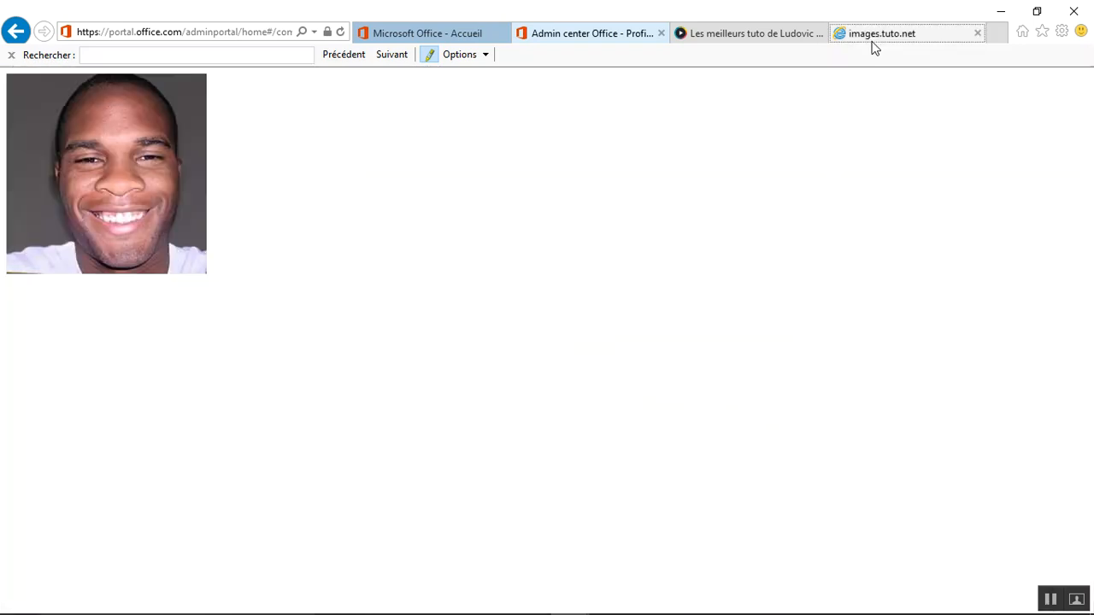
{"action": "left_click", "coordinate": [257, 32]}
{"action": "key", "text": "ctrl+c"}
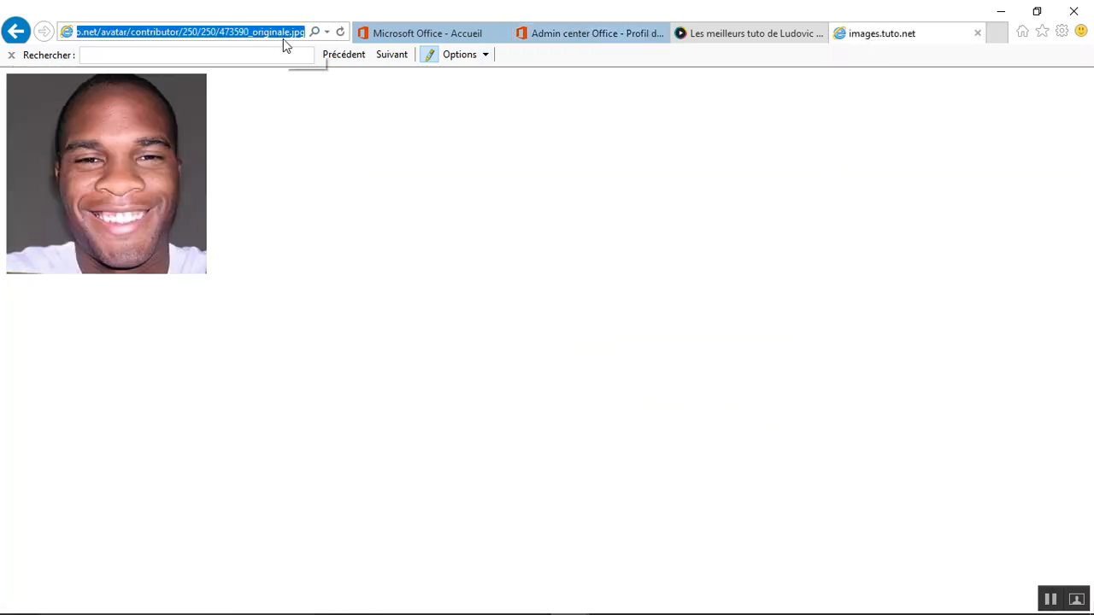
{"action": "left_click", "coordinate": [593, 35]}
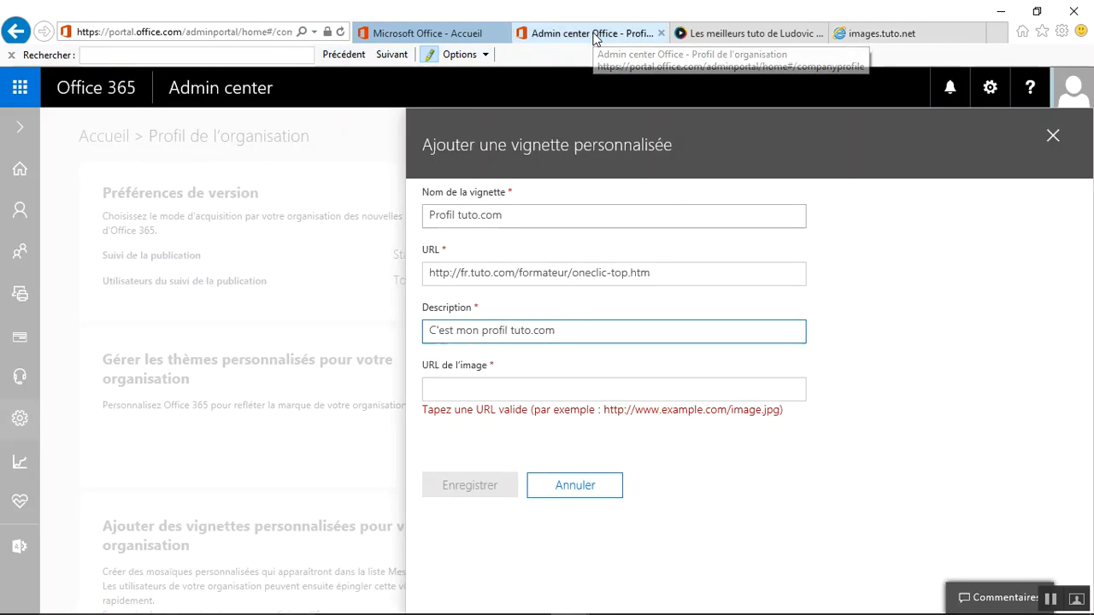
{"action": "left_click", "coordinate": [862, 34]}
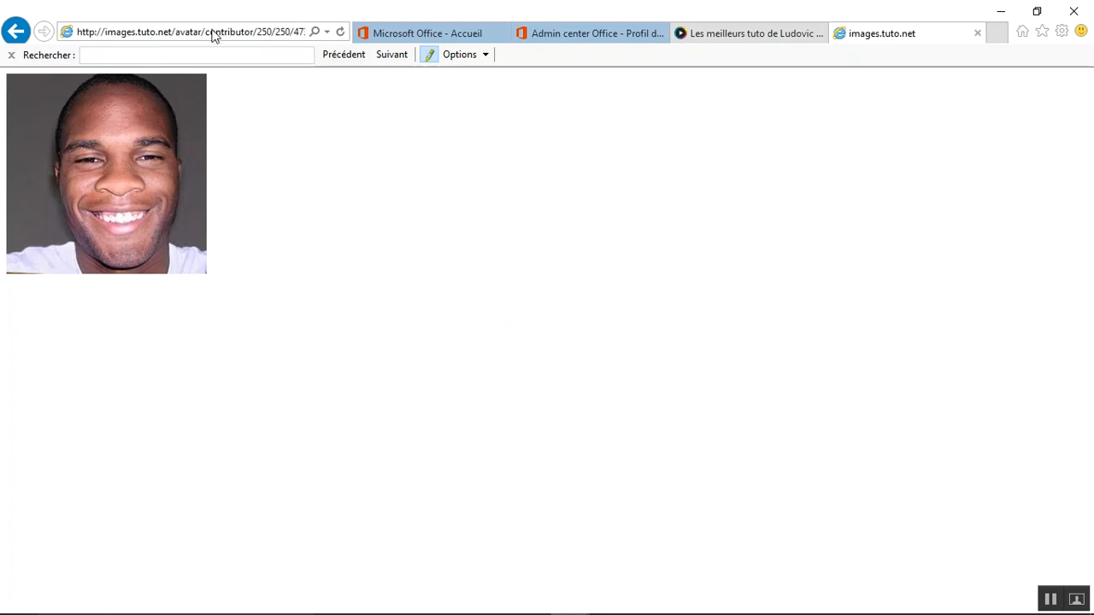
{"action": "left_click", "coordinate": [728, 43]}
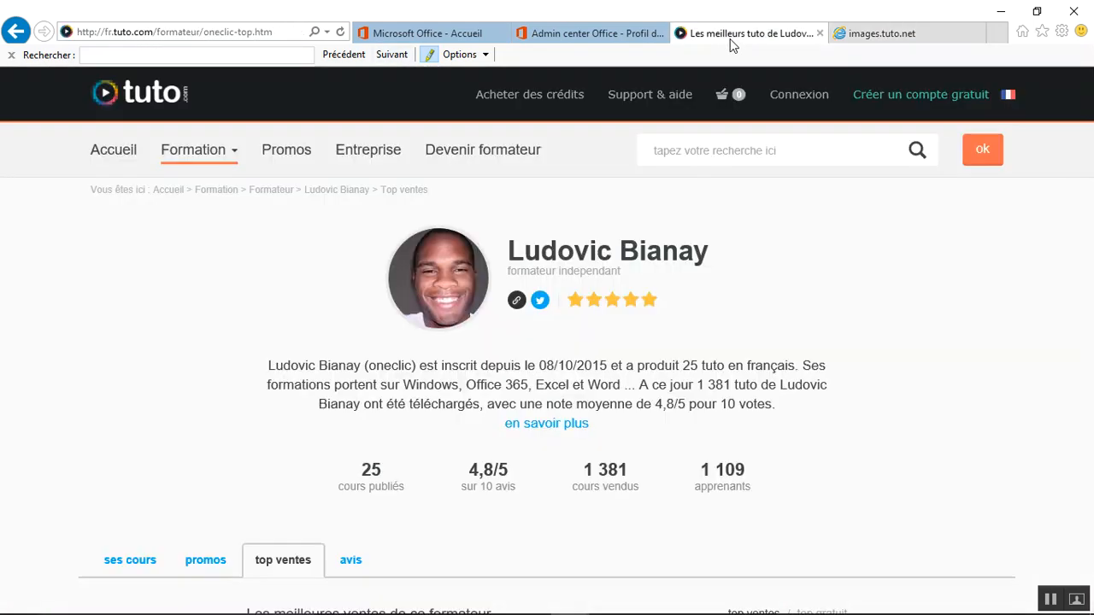
{"action": "left_click", "coordinate": [588, 36]}
{"action": "left_click", "coordinate": [545, 391]}
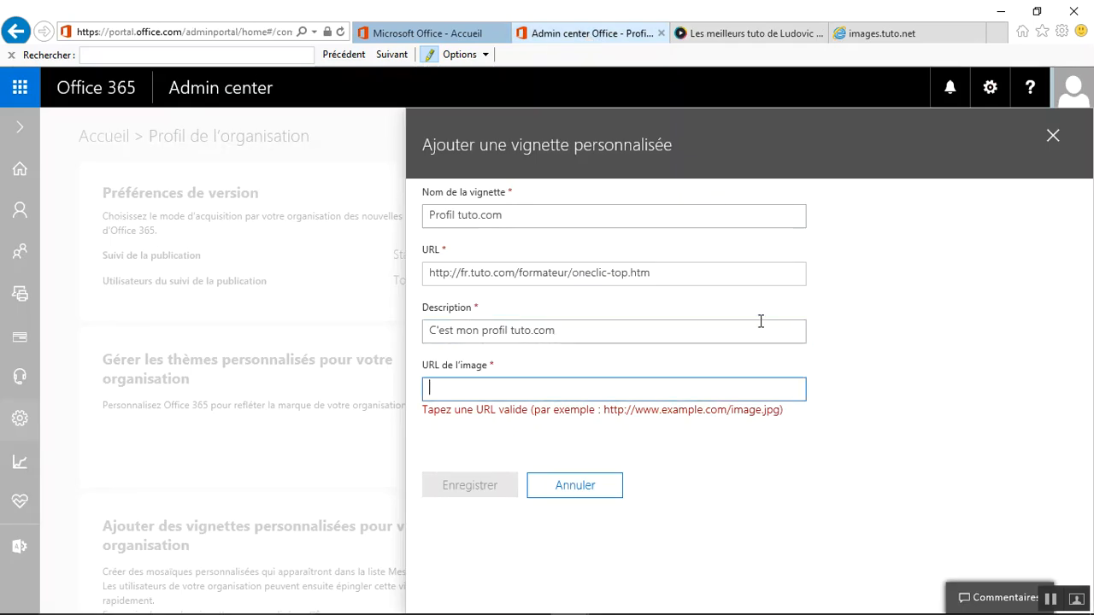
{"action": "key", "text": "ctrl+v"}
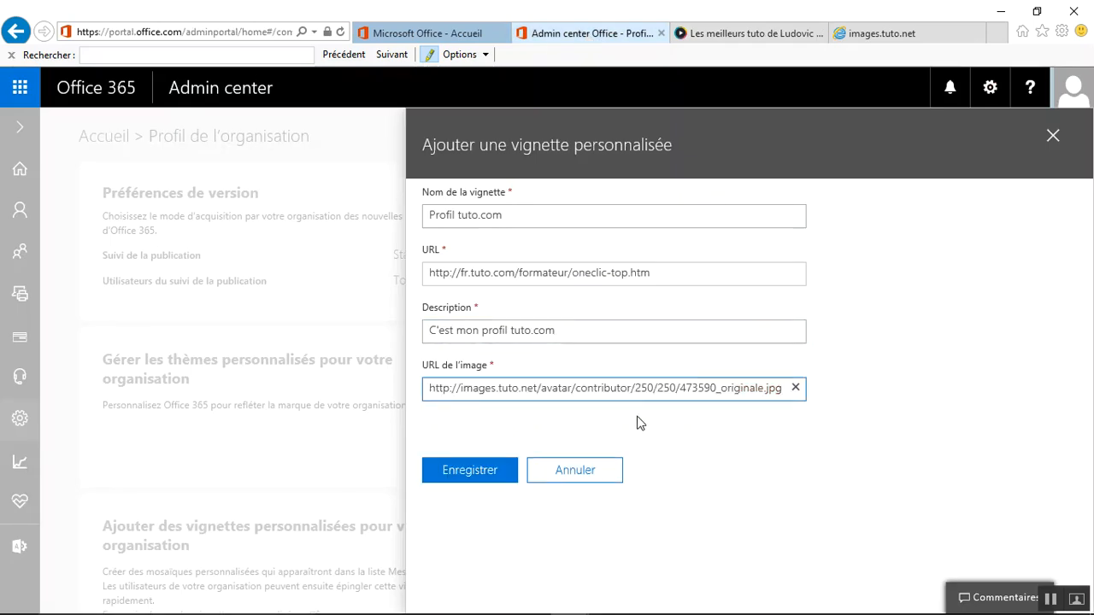
{"action": "left_click", "coordinate": [485, 476]}
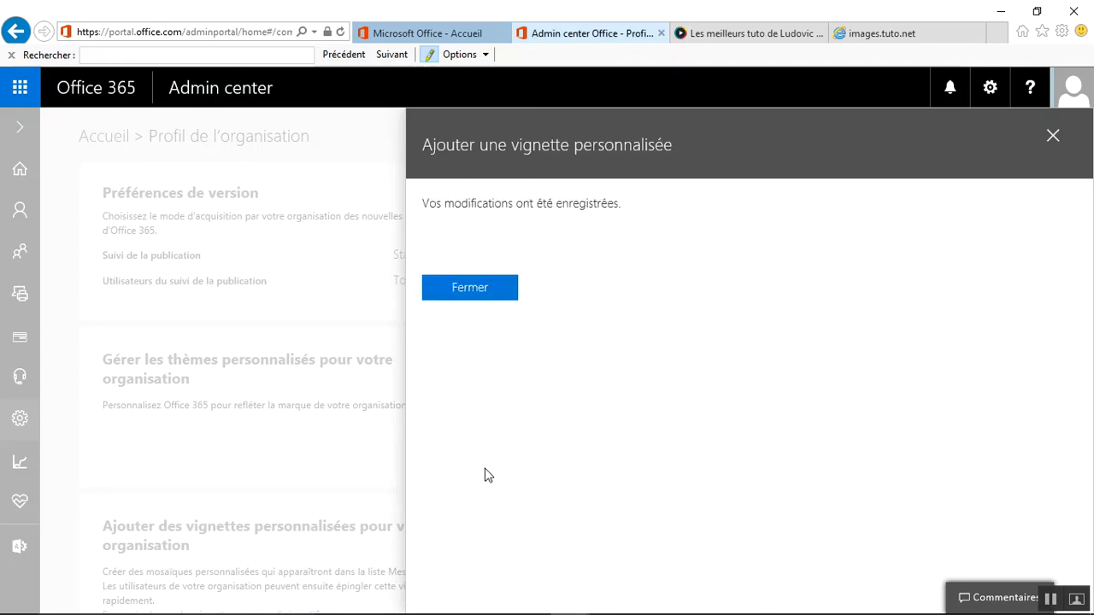
{"action": "left_click", "coordinate": [490, 295]}
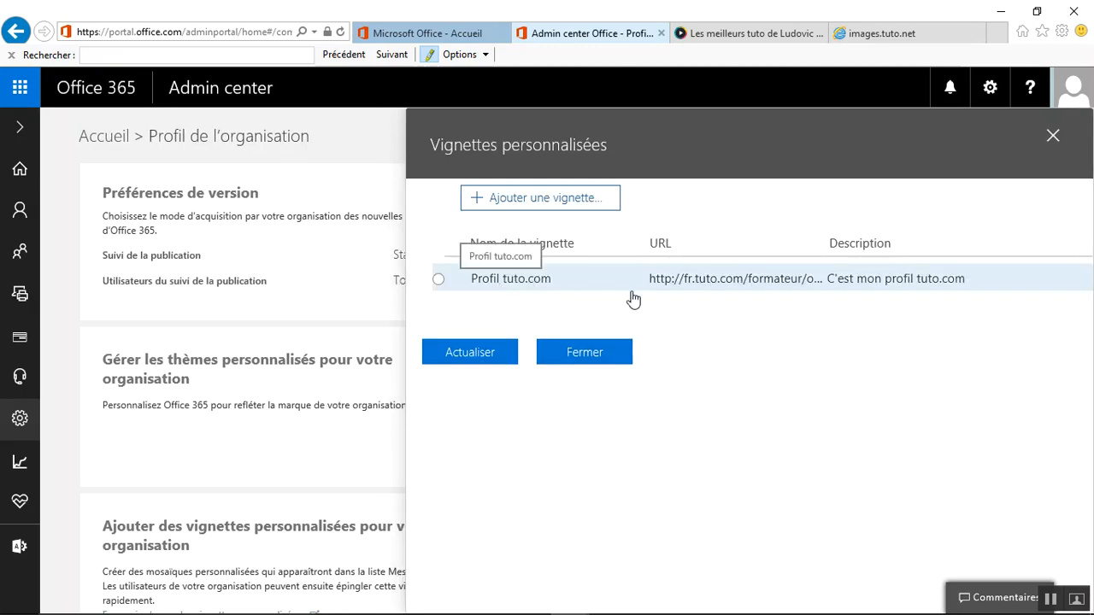
Select the Profil tuto.com tile to view its edit and delete options, and close the custom tiles list.
{"action": "left_click", "coordinate": [438, 282]}
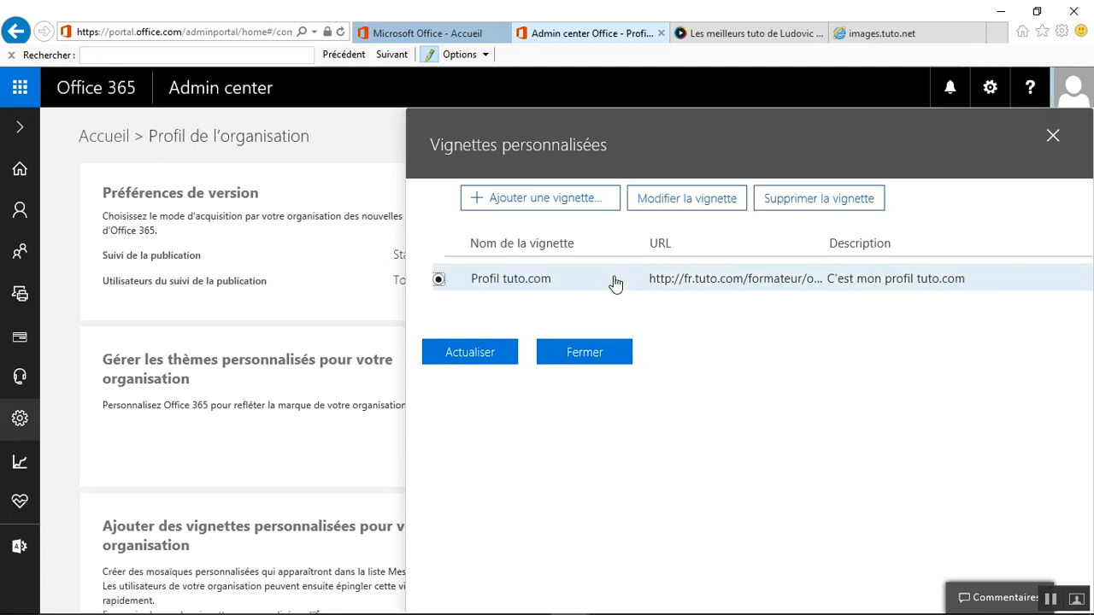
{"action": "mouse_move", "coordinate": [578, 613]}
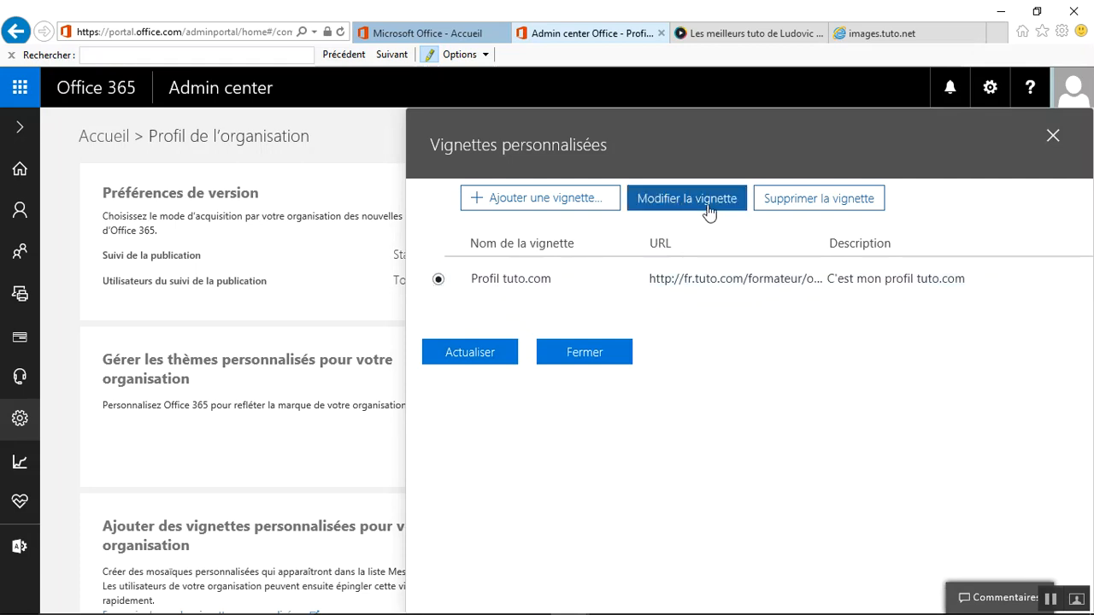
{"action": "left_click", "coordinate": [590, 354]}
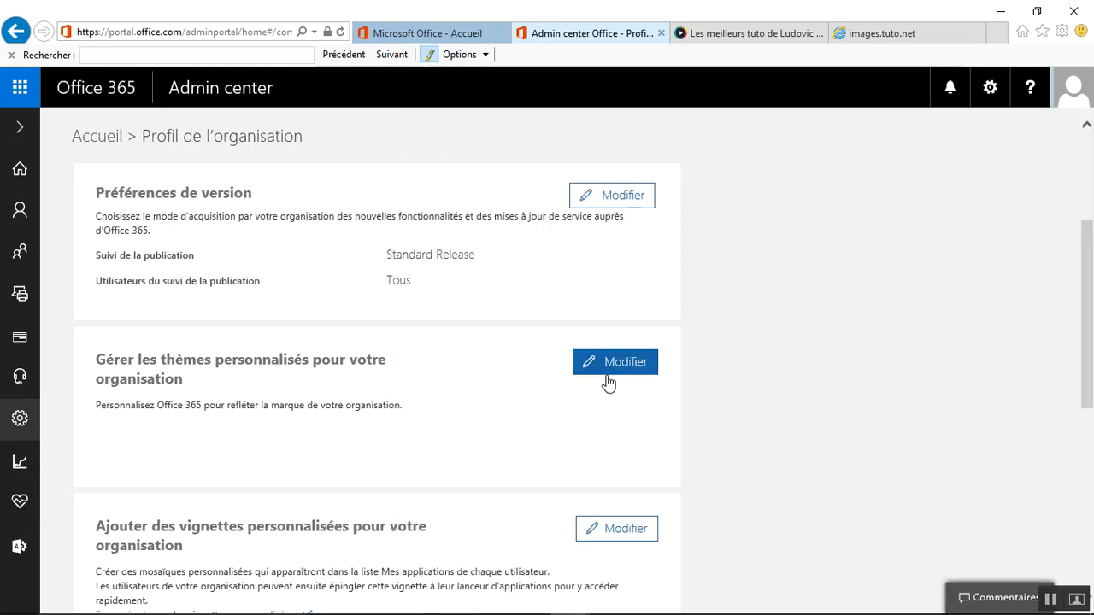
Check the app launcher's home, new and full application lists for the Profil tuto.com tile, and close the launcher.
{"action": "left_click", "coordinate": [20, 92]}
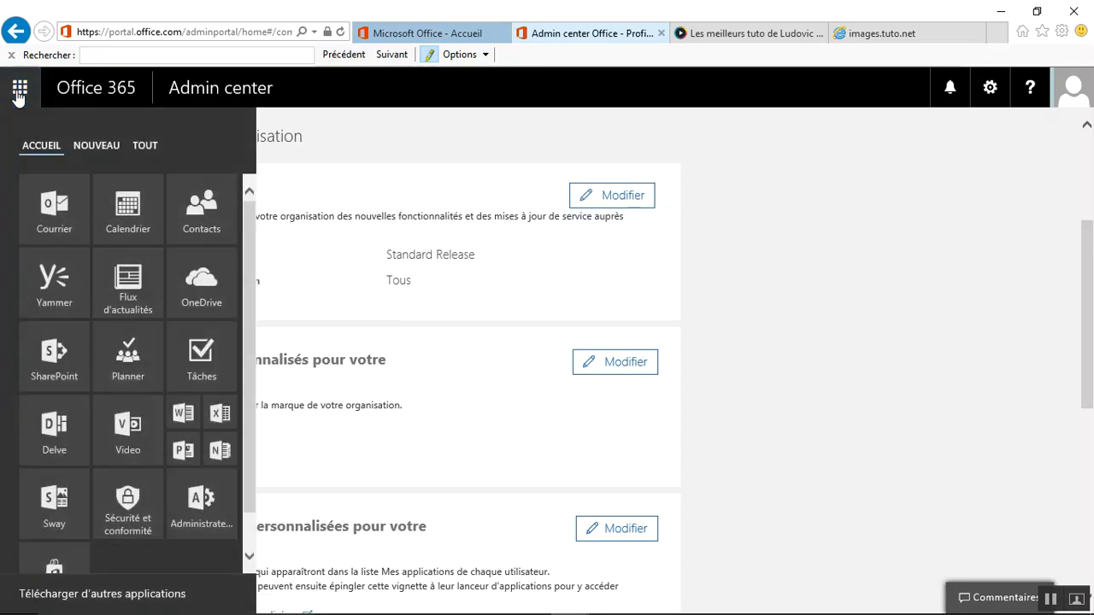
{"action": "scroll", "coordinate": [164, 224], "scroll_direction": "down", "scroll_amount": 1}
{"action": "scroll", "coordinate": [179, 318], "scroll_direction": "up", "scroll_amount": 1}
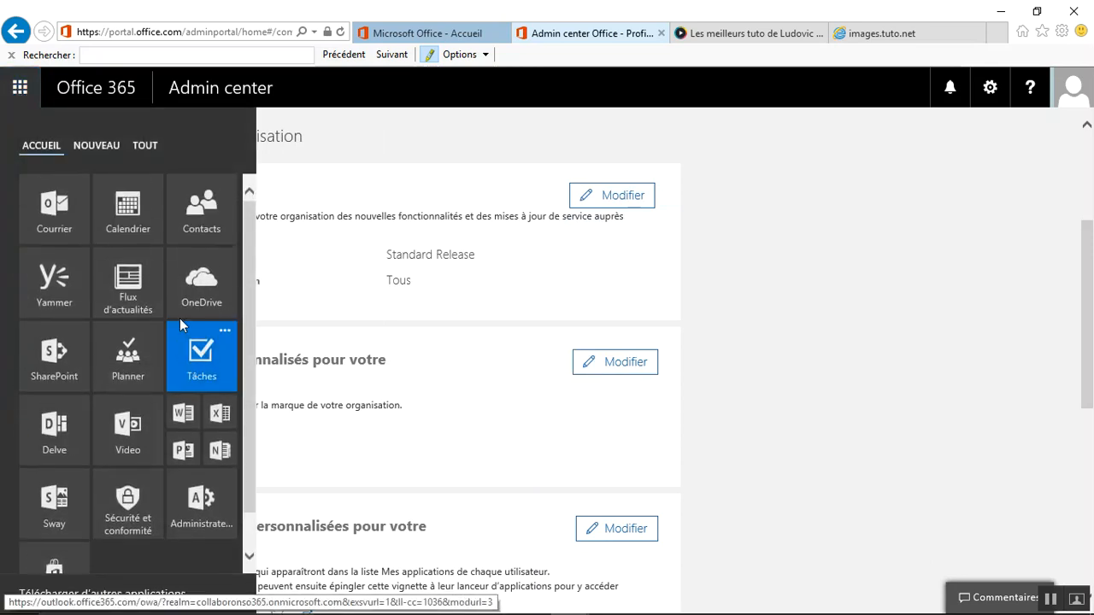
{"action": "left_click", "coordinate": [93, 150]}
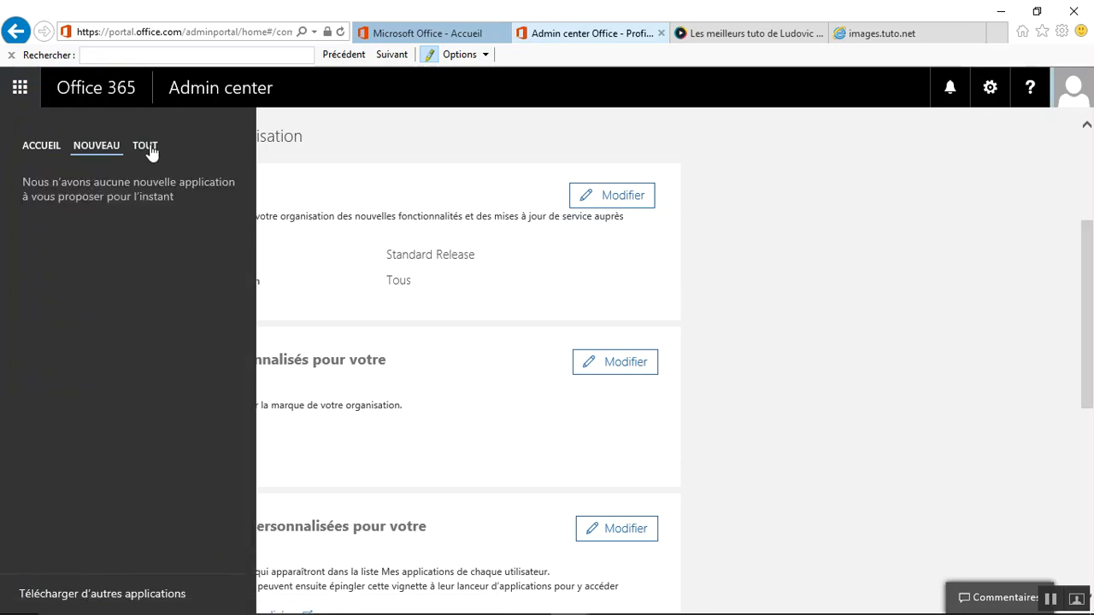
{"action": "left_click", "coordinate": [158, 149]}
{"action": "scroll", "coordinate": [166, 274], "scroll_direction": "down", "scroll_amount": 3}
{"action": "scroll", "coordinate": [169, 273], "scroll_direction": "up", "scroll_amount": 3}
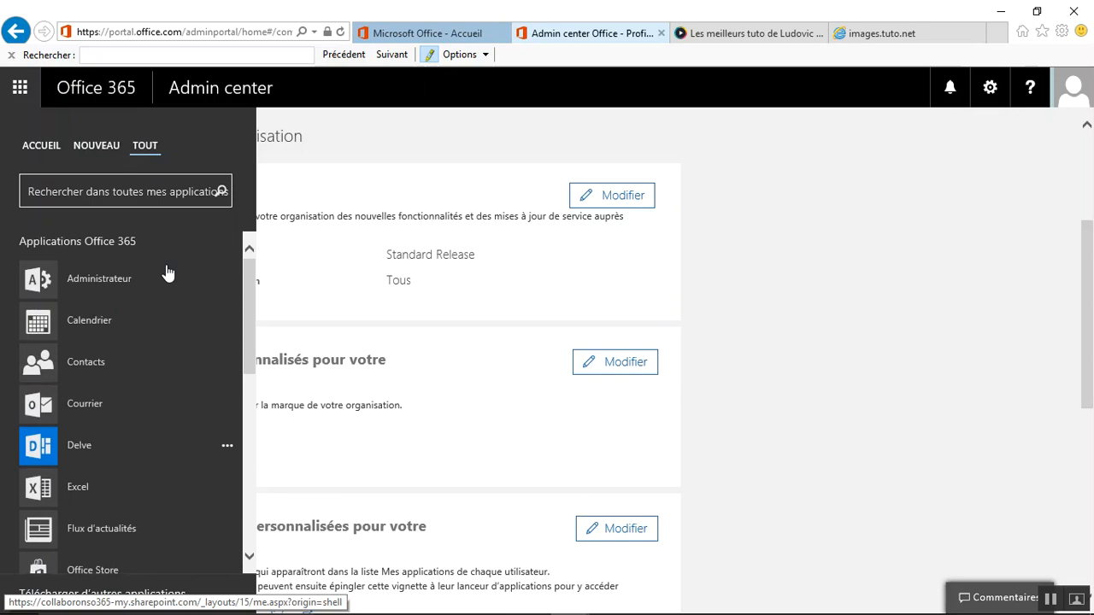
{"action": "scroll", "coordinate": [169, 273], "scroll_direction": "down", "scroll_amount": 5}
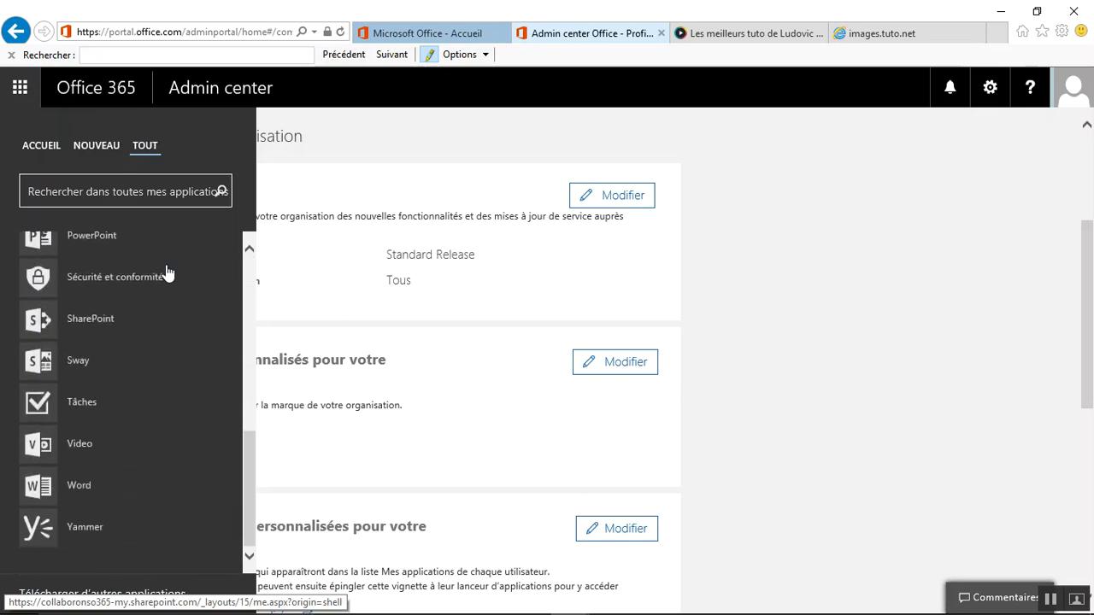
{"action": "left_click", "coordinate": [765, 282]}
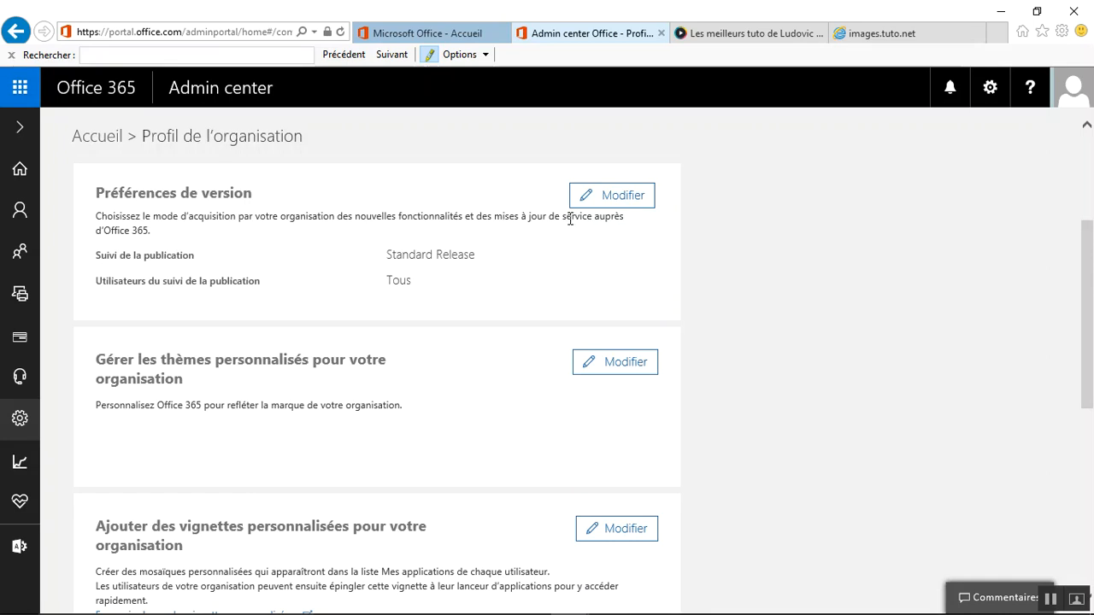
Sign out of the Office 365 account.
{"action": "left_click", "coordinate": [1074, 87]}
{"action": "left_click", "coordinate": [862, 285]}
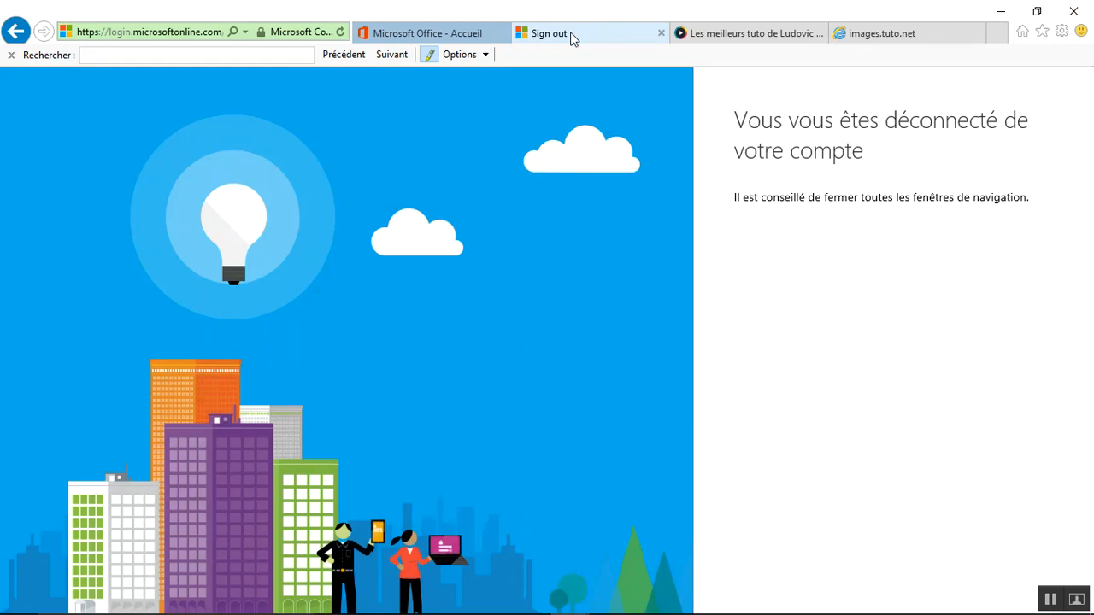
Close the sign-out page, reload portal.office.com in the remaining Office page and sign out of the account again.
{"action": "middle_click", "coordinate": [570, 38]}
{"action": "left_click", "coordinate": [190, 35]}
{"action": "type", "text": "portal.office.com/"}
{"action": "key", "text": "Return"}
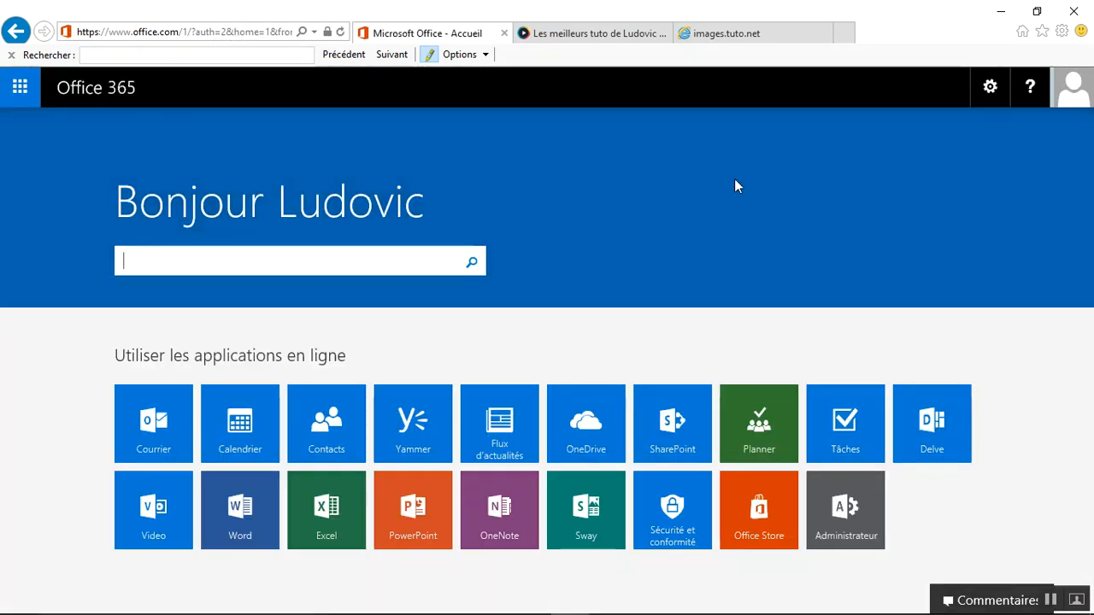
{"action": "left_click", "coordinate": [1073, 87]}
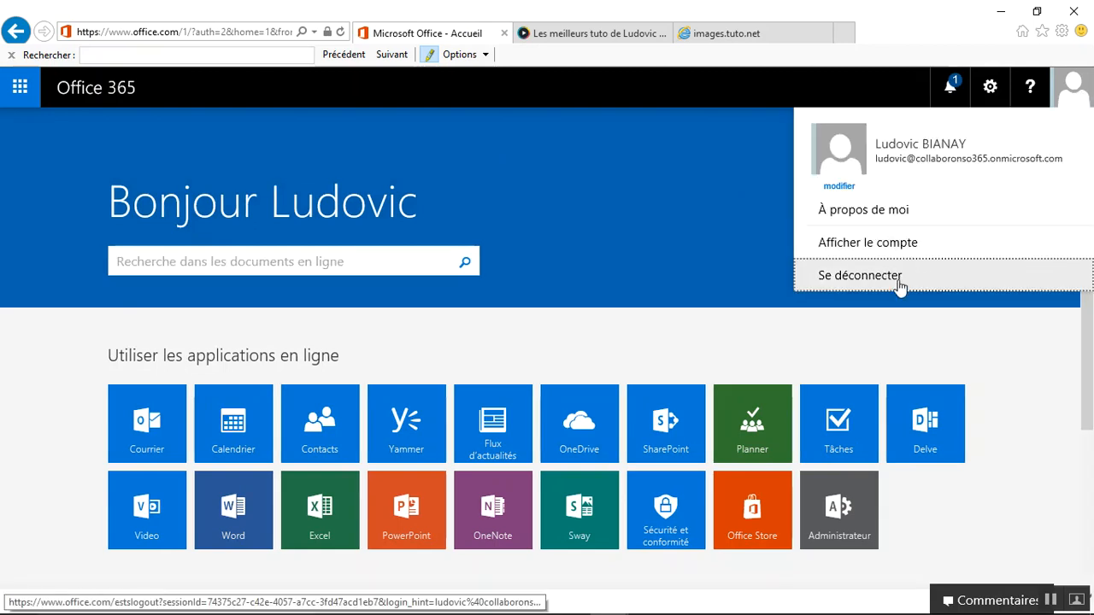
{"action": "left_click", "coordinate": [843, 275]}
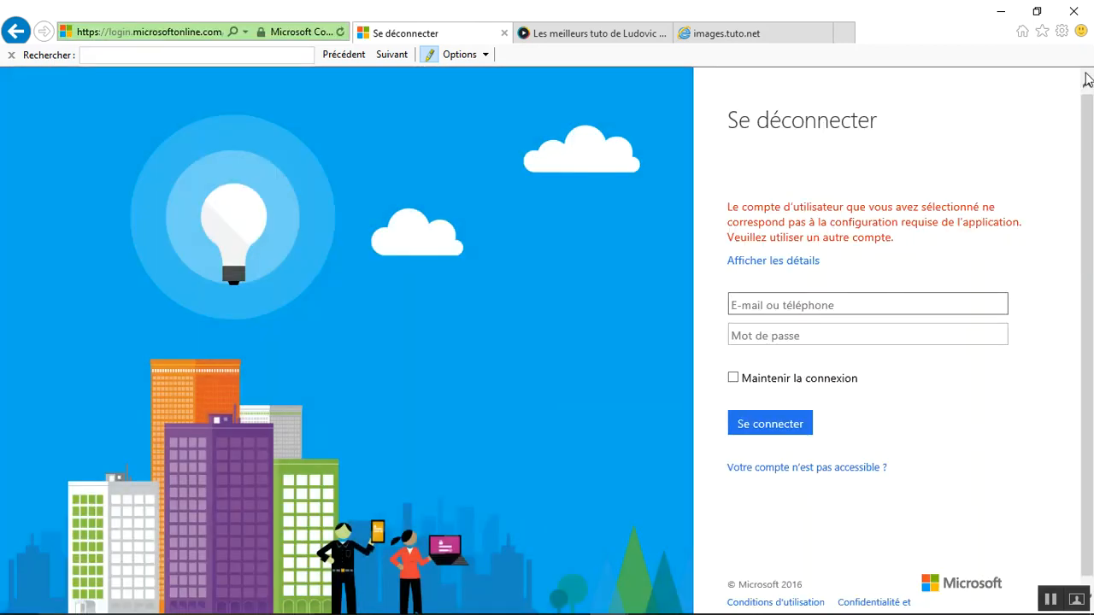
Close the browser with all its open pages and start Internet Explorer again.
{"action": "left_click", "coordinate": [1074, 11]}
{"action": "left_click", "coordinate": [544, 325]}
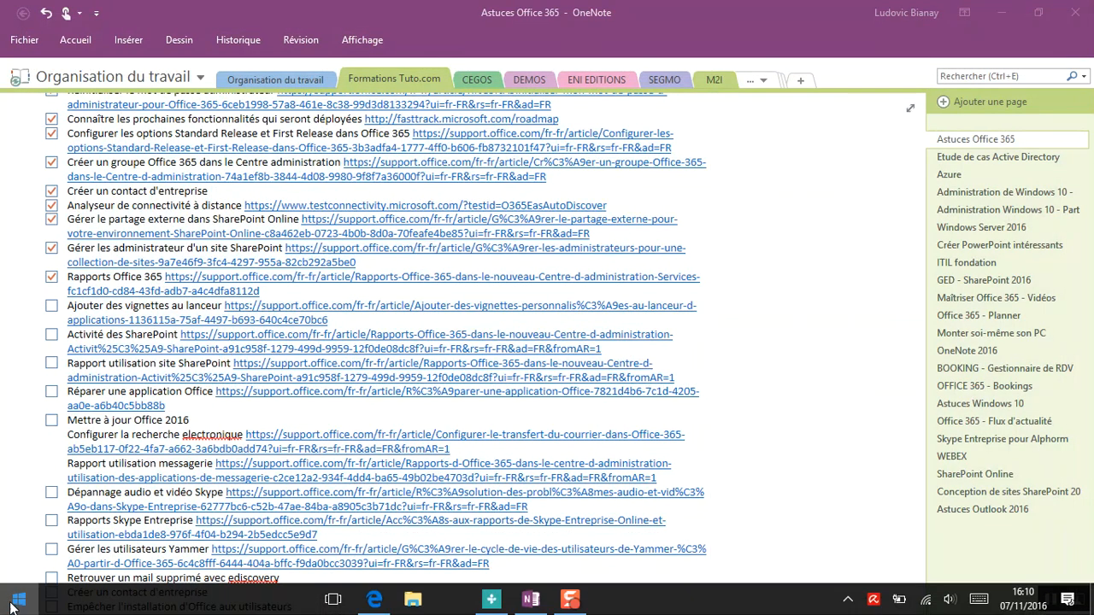
{"action": "left_click", "coordinate": [19, 599]}
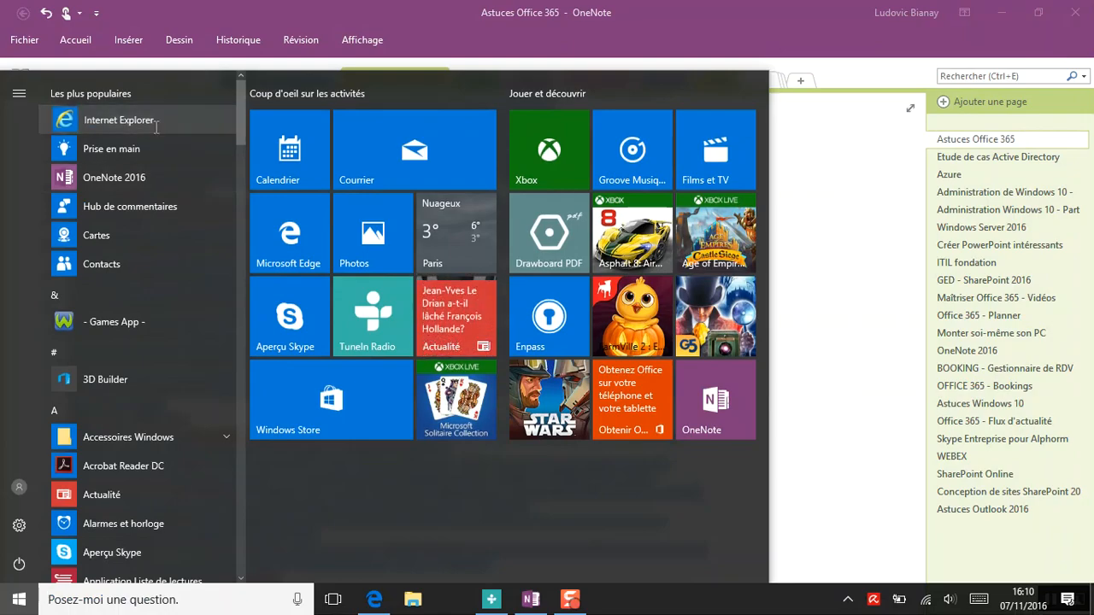
{"action": "left_click", "coordinate": [156, 127]}
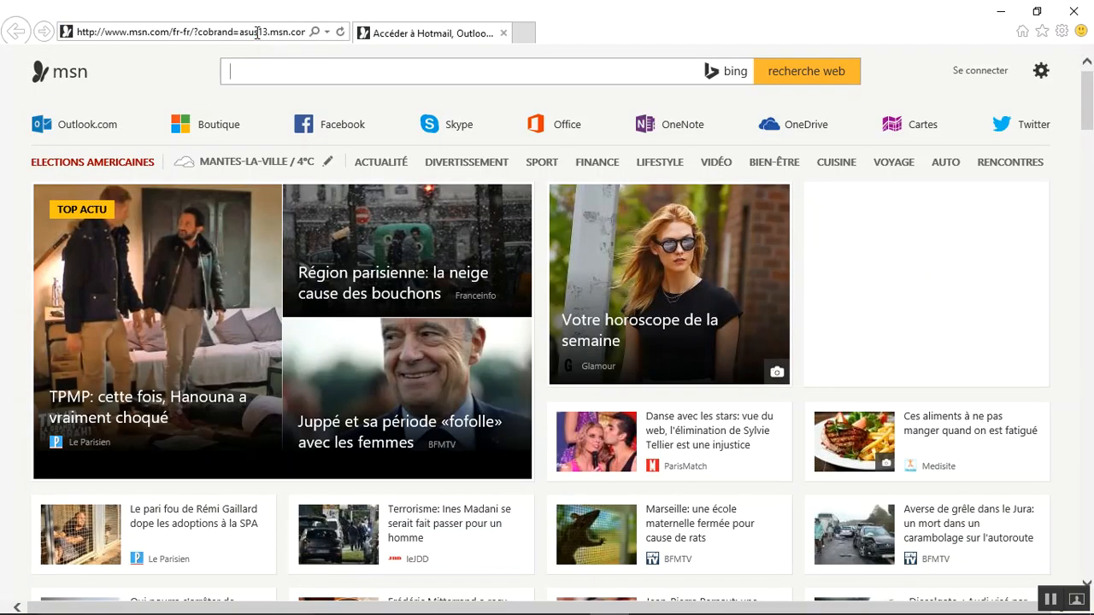
Go to portal.office.com in the new browser window.
{"action": "left_click", "coordinate": [257, 32]}
{"action": "type", "text": "p"}
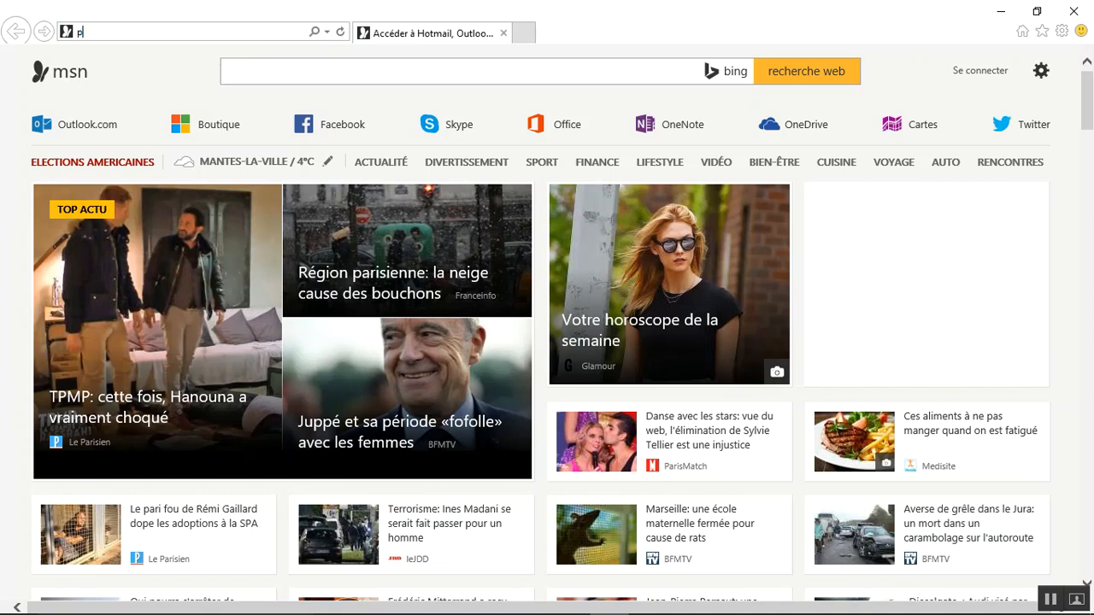
{"action": "type", "text": "ortal.office"}
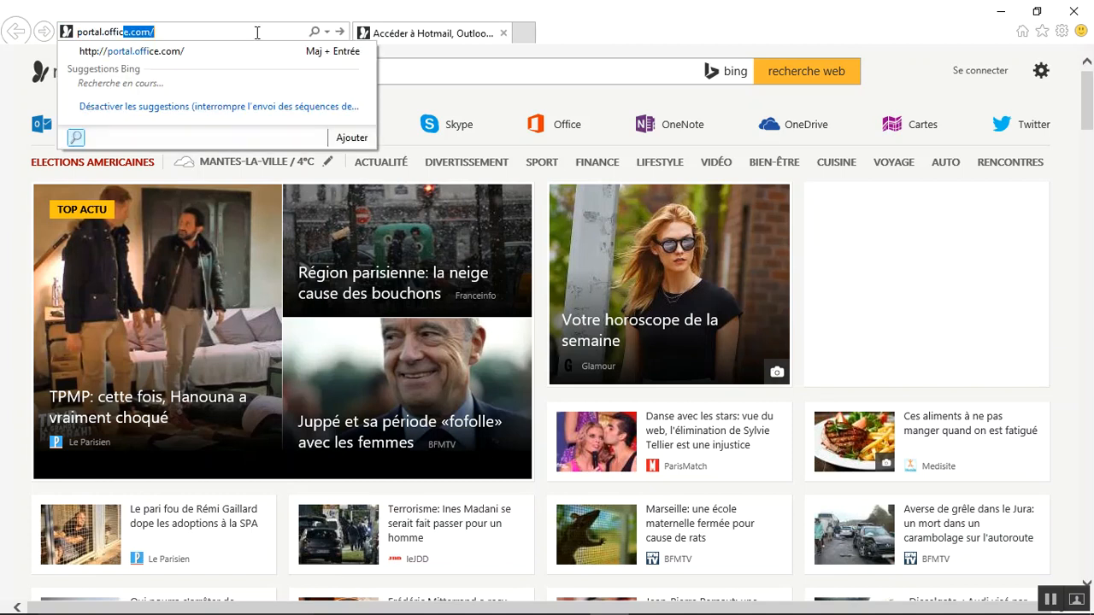
{"action": "type", "text": ".com"}
{"action": "key", "text": "Return"}
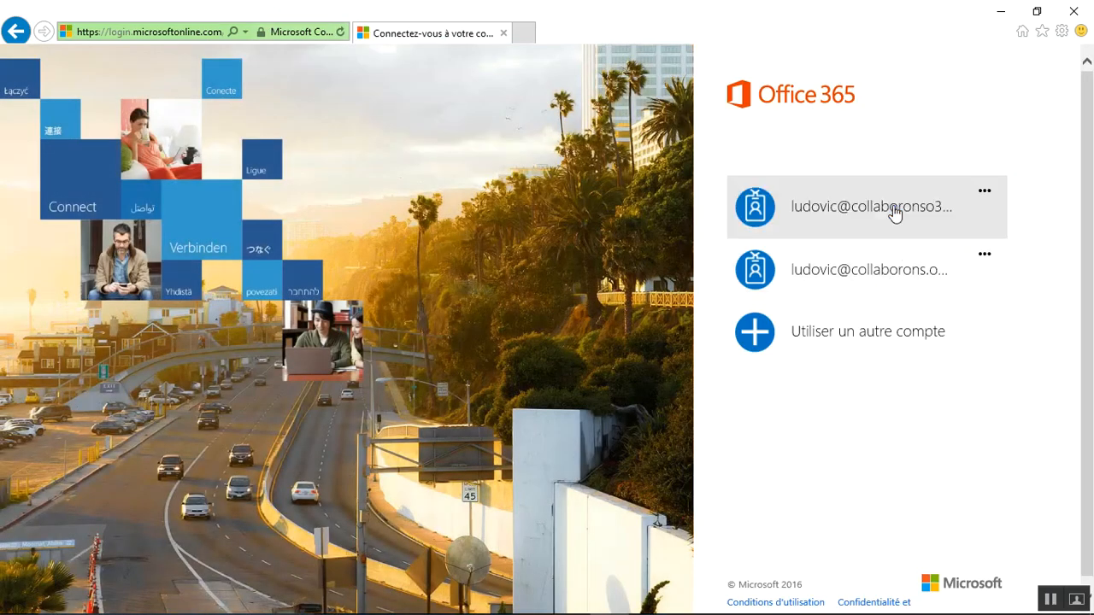
Choose the first saved work account, enter the account password and sign in to Office 365.
{"action": "left_click", "coordinate": [894, 209]}
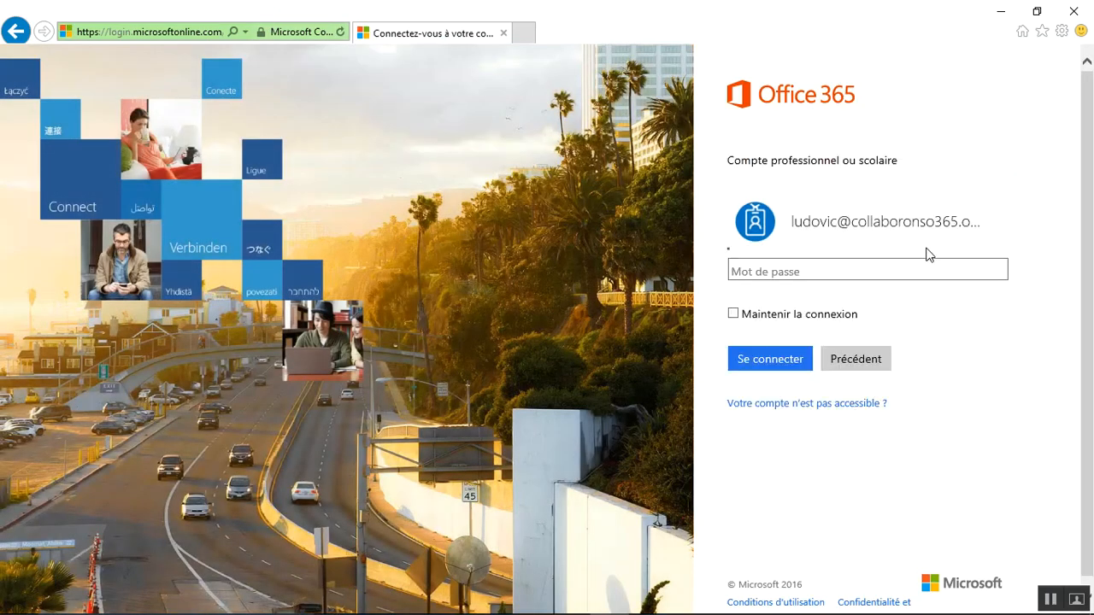
{"action": "type", "text": "••••••••••"}
{"action": "key", "text": "Return"}
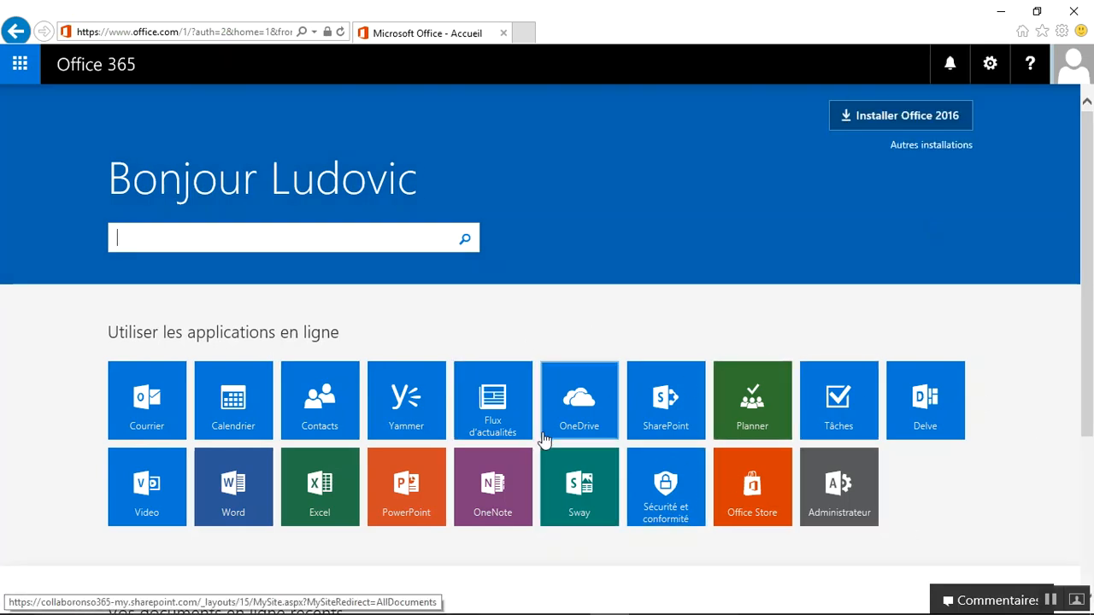
Open the Profil tuto.com tile from the app launcher's new applications and look through the linked profile page and its best-selling courses.
{"action": "left_click", "coordinate": [20, 68]}
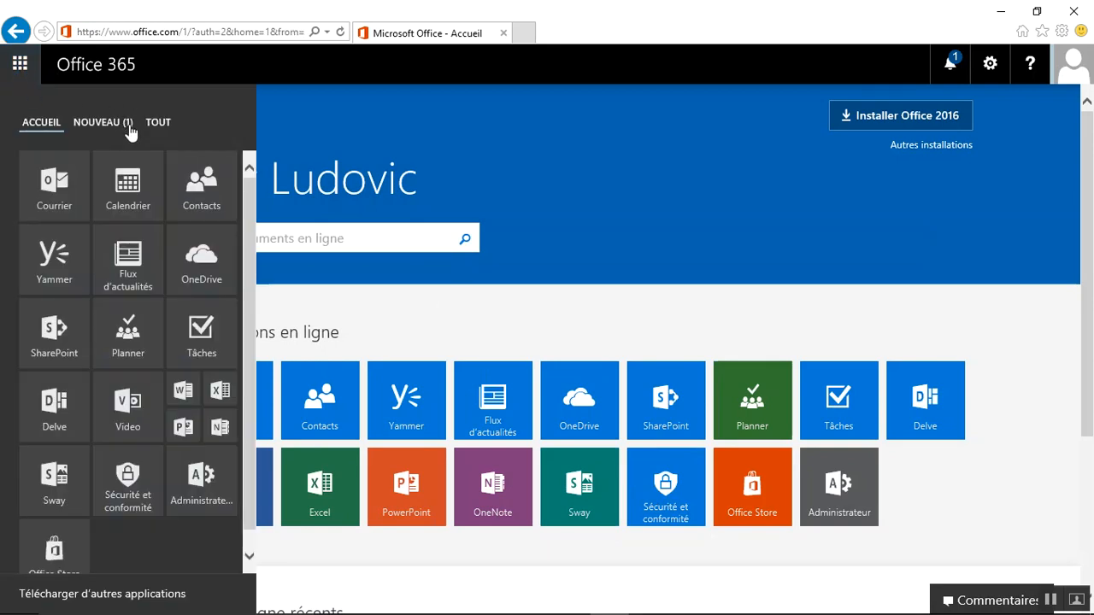
{"action": "left_click", "coordinate": [110, 124]}
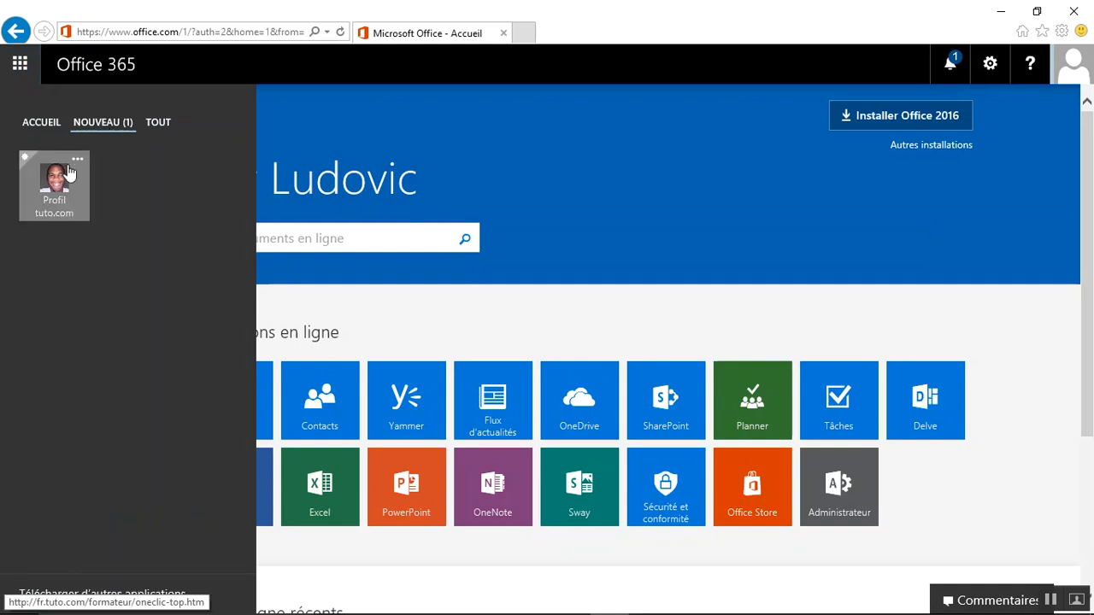
{"action": "left_click", "coordinate": [52, 205]}
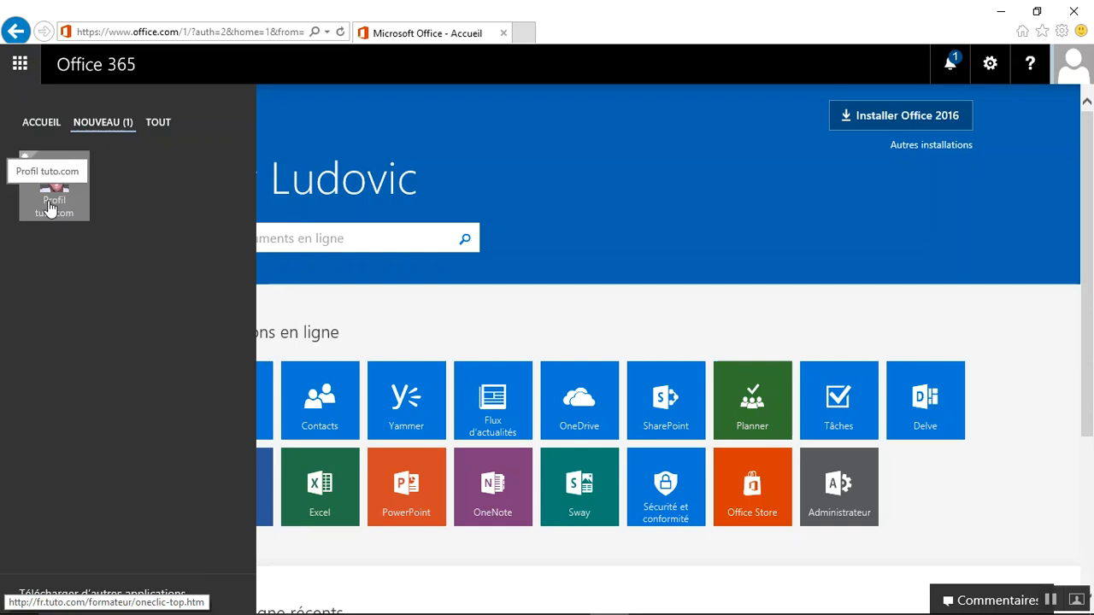
{"action": "left_click", "coordinate": [50, 207]}
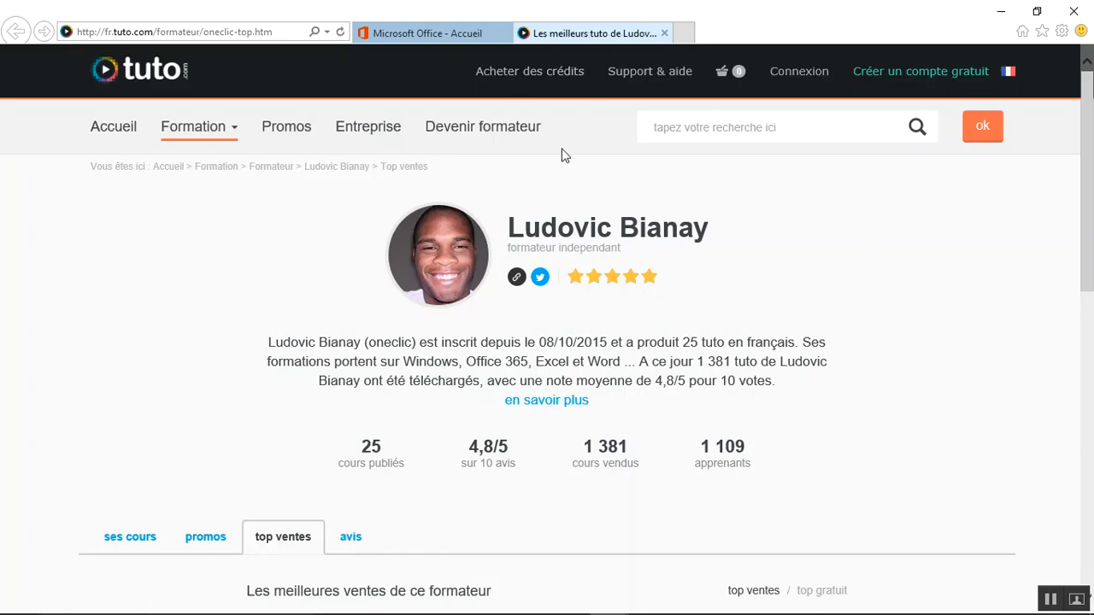
{"action": "scroll", "coordinate": [539, 209], "scroll_direction": "down", "scroll_amount": 4}
{"action": "scroll", "coordinate": [525, 222], "scroll_direction": "down", "scroll_amount": 4}
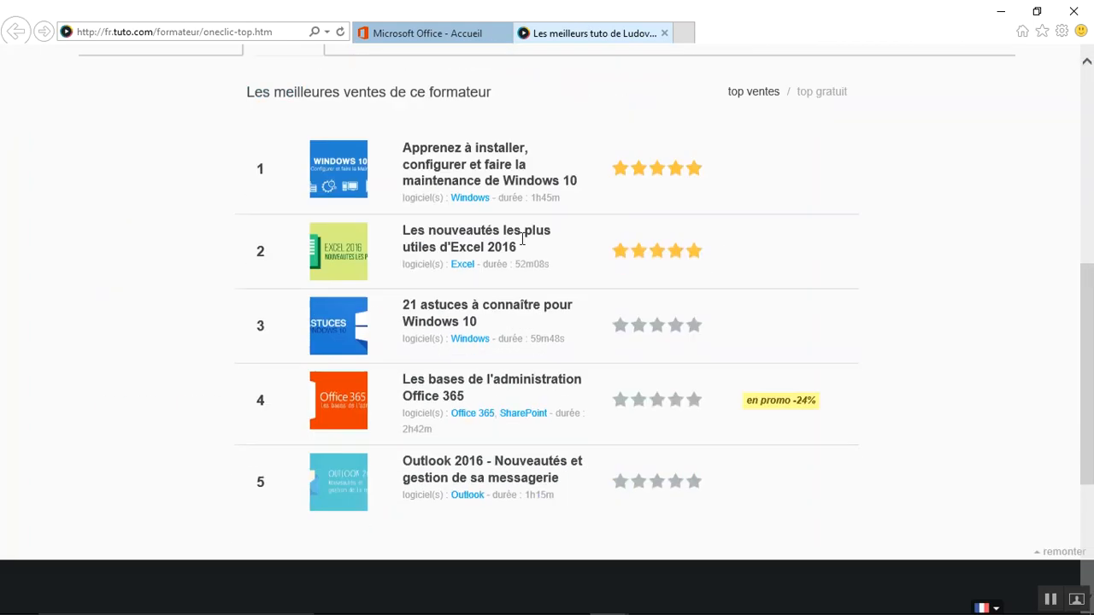
{"action": "scroll", "coordinate": [523, 243], "scroll_direction": "up", "scroll_amount": 8}
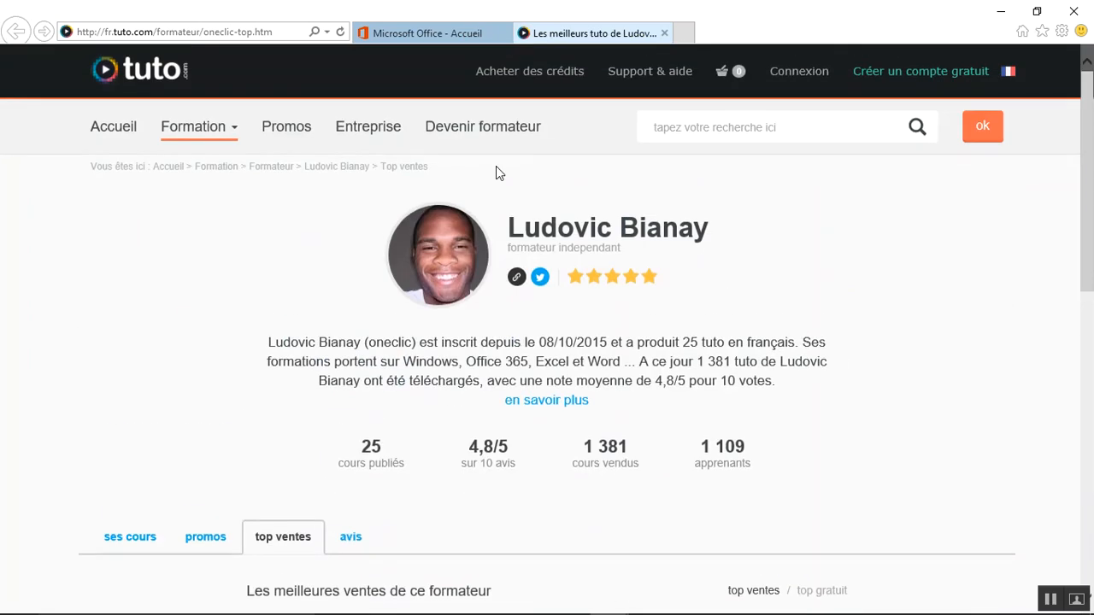
Return to the Office 365 home page and view the app launcher's home and new application lists.
{"action": "left_click", "coordinate": [423, 34]}
{"action": "left_click", "coordinate": [21, 77]}
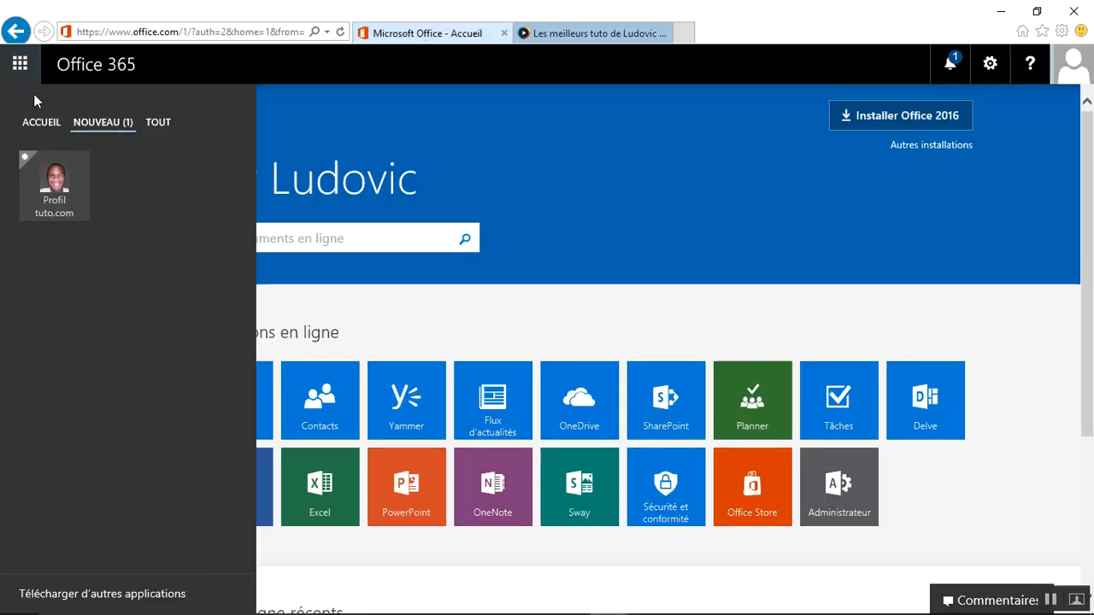
{"action": "left_click", "coordinate": [43, 127]}
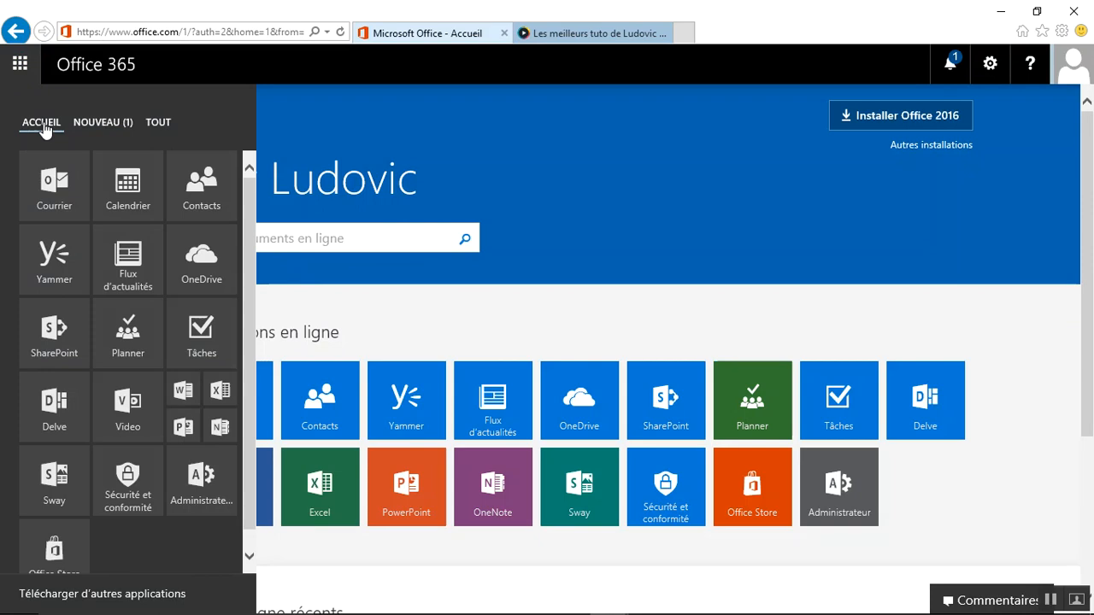
{"action": "left_click", "coordinate": [124, 125]}
{"action": "mouse_move", "coordinate": [91, 167]}
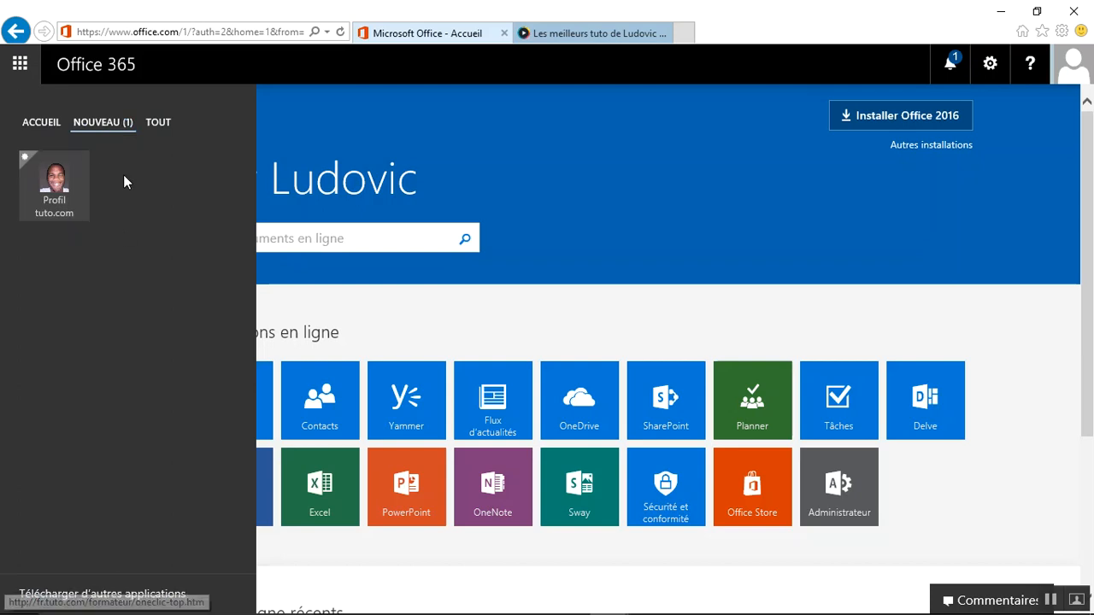